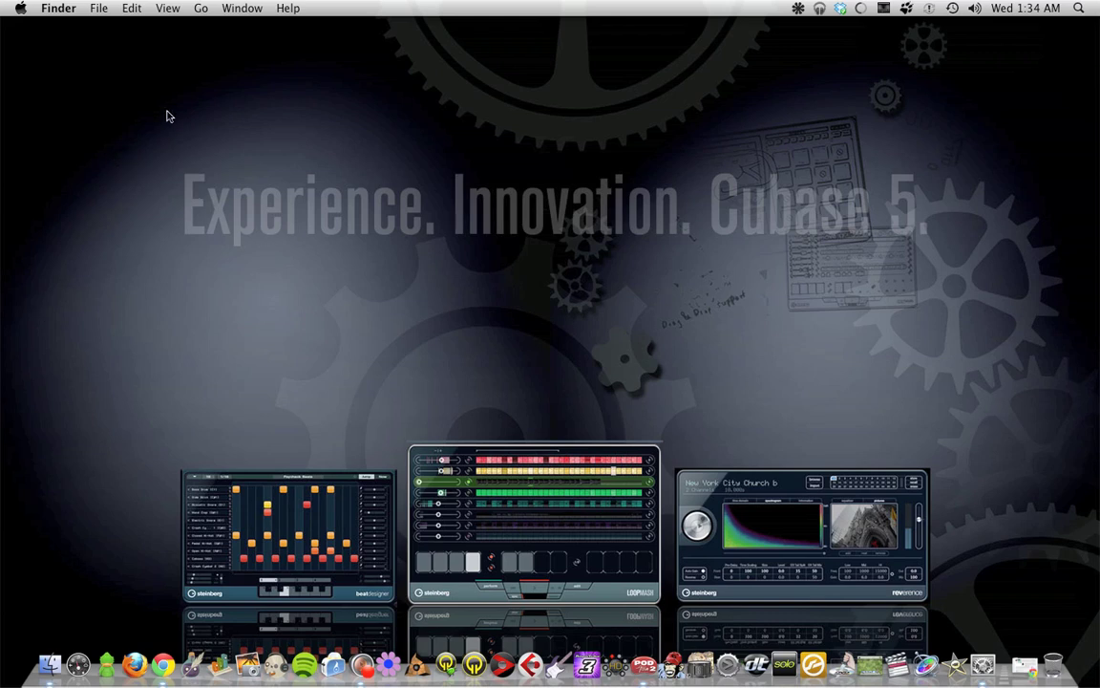
Open a new Finder window and move it into position
left_click(100, 7)
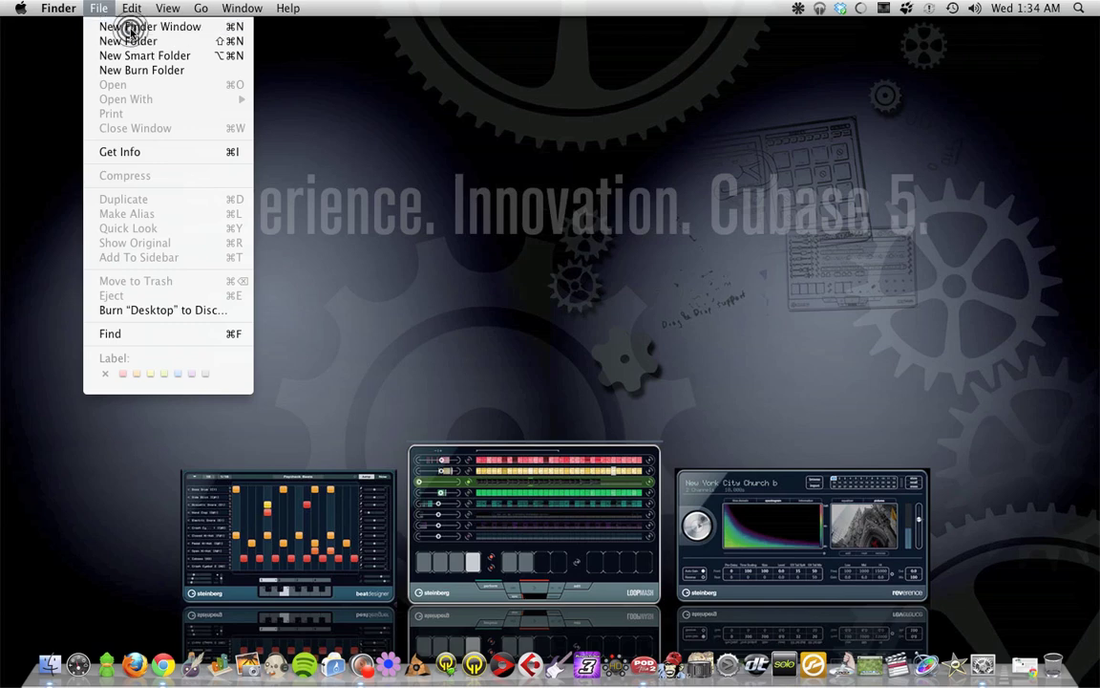
left_click(98, 8)
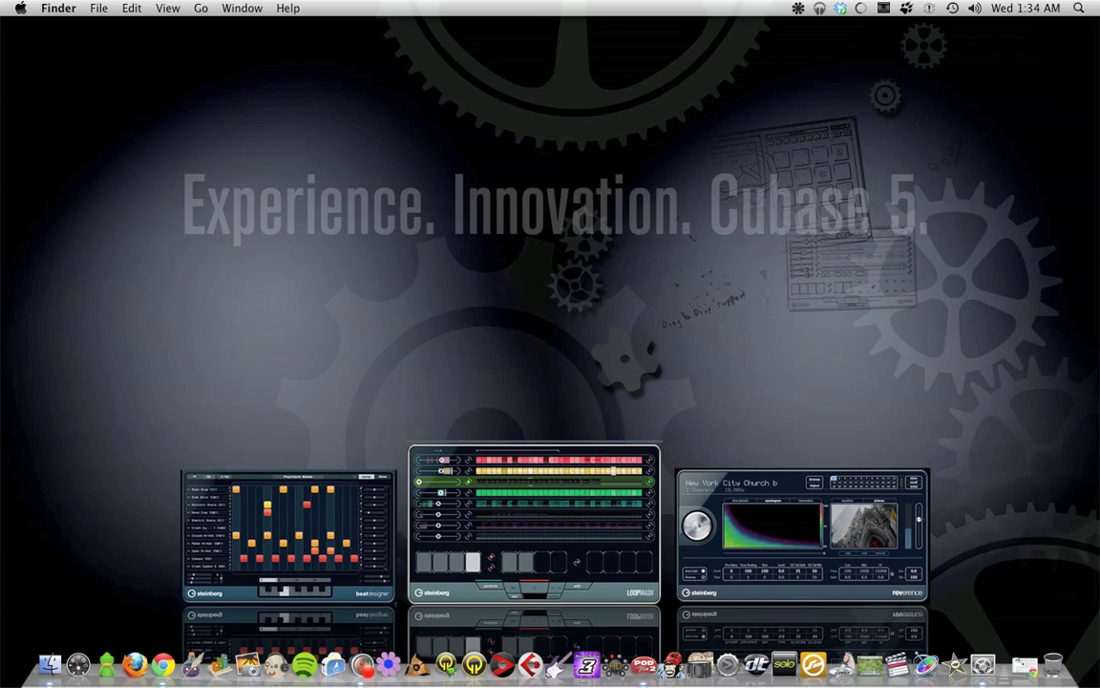
key("super+n")
left_click_drag(536, 206, 481, 186)
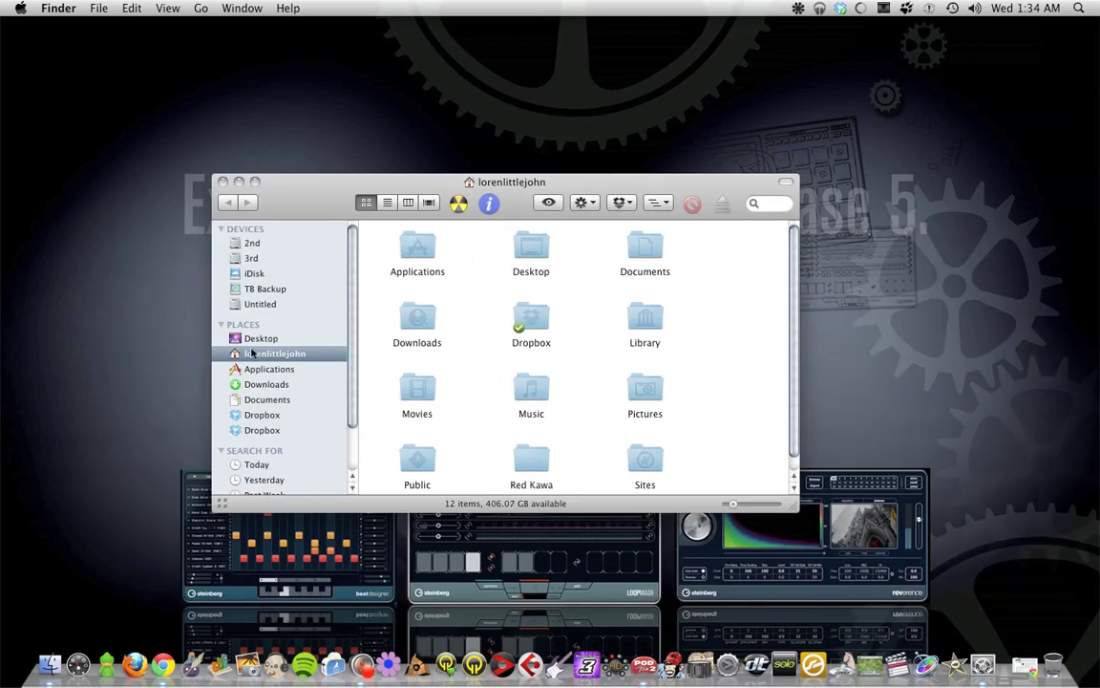
Navigate to Untitled > Library > Audio > Plug-Ins, where the VST folder is listed
left_click(261, 304)
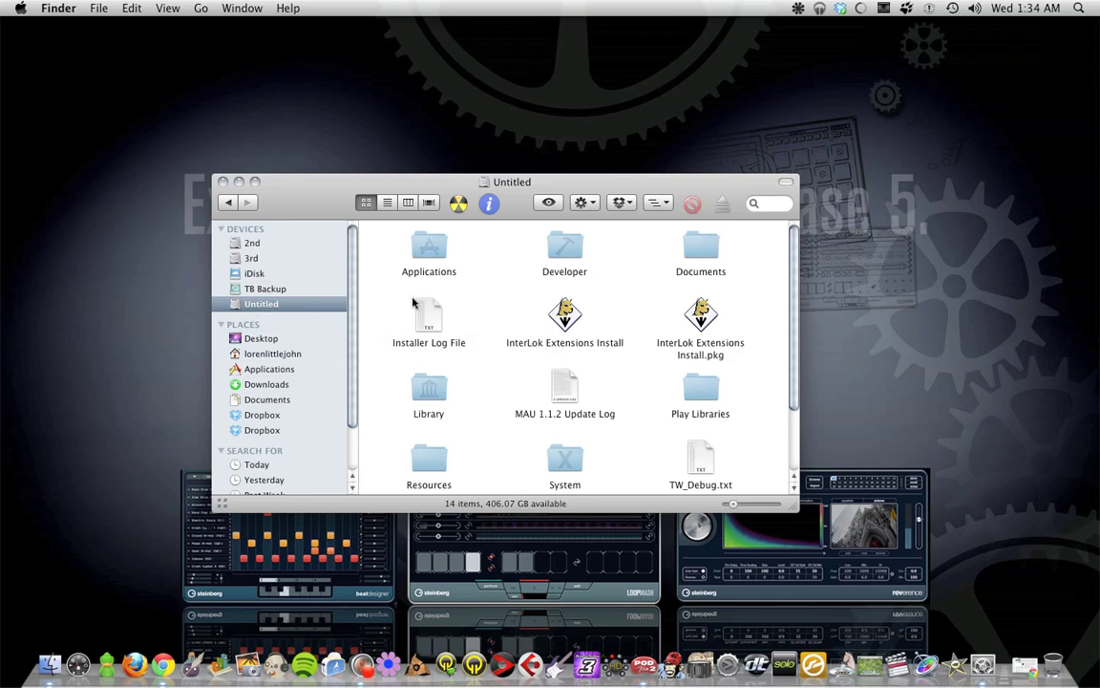
double_click(430, 387)
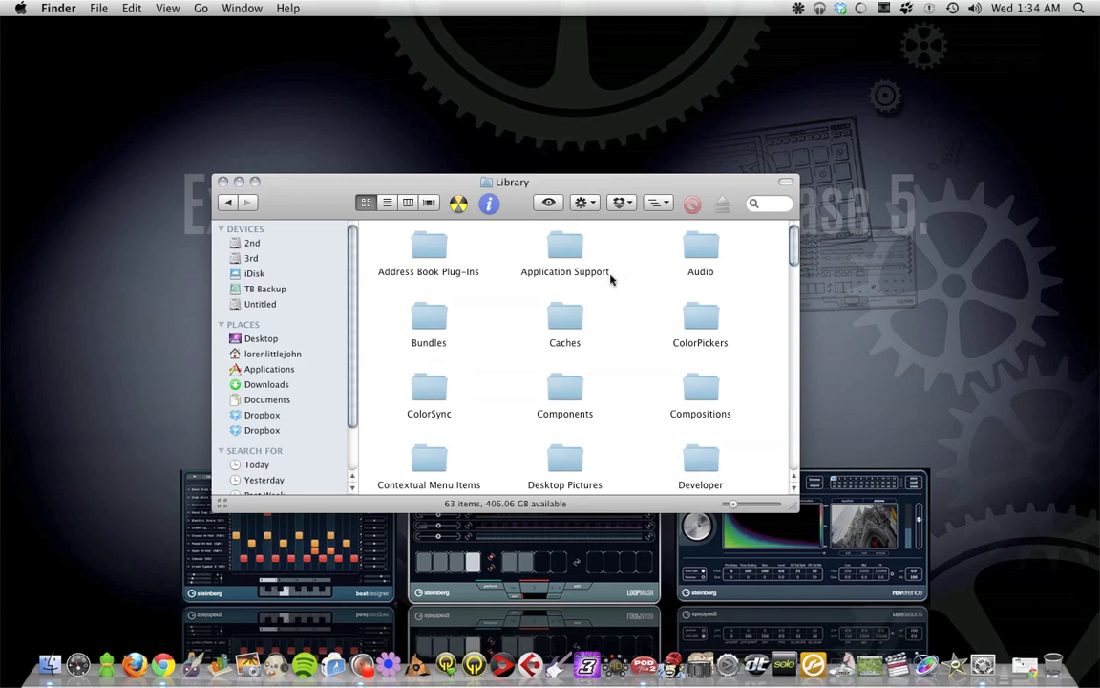
double_click(704, 251)
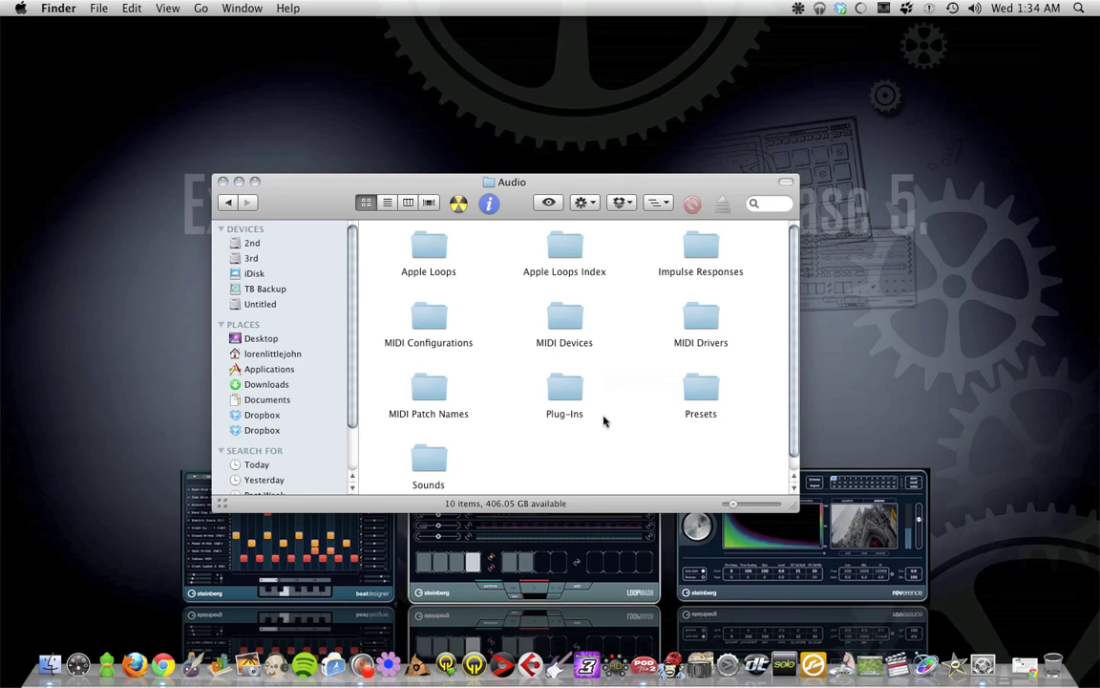
double_click(557, 393)
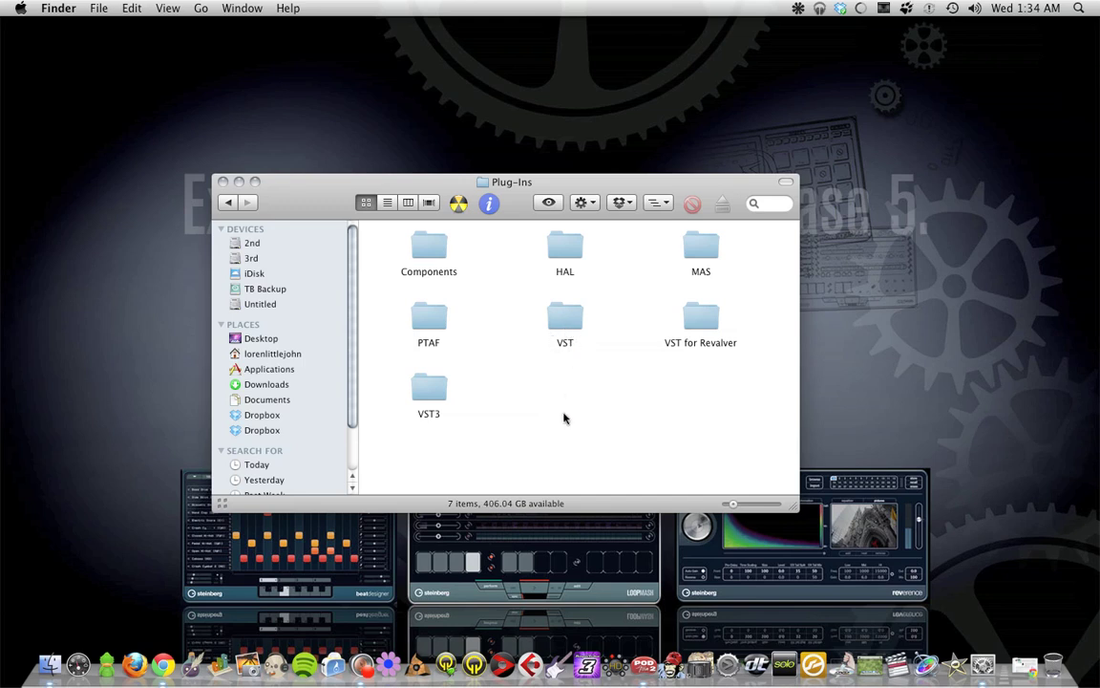
left_click_drag(562, 409, 566, 330)
left_click(509, 411)
Open the VST folder and scroll through its 18 plug-ins, from AmpliTube 3.vst to Reaktor5.vst
double_click(565, 323)
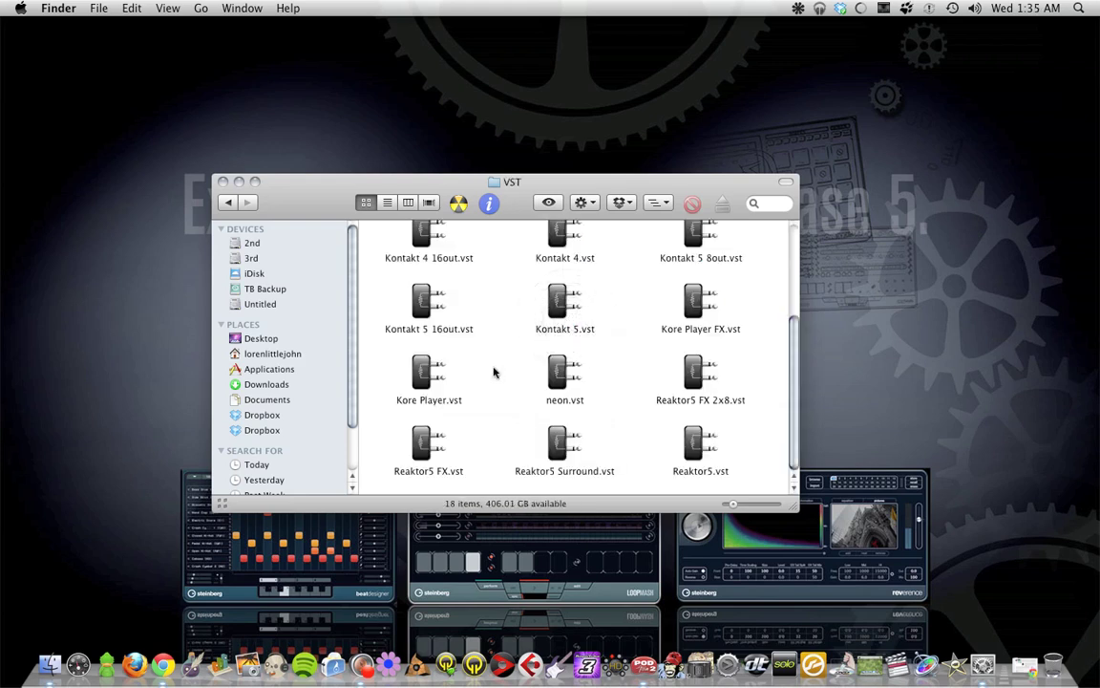
scroll(494, 373, "up", 3)
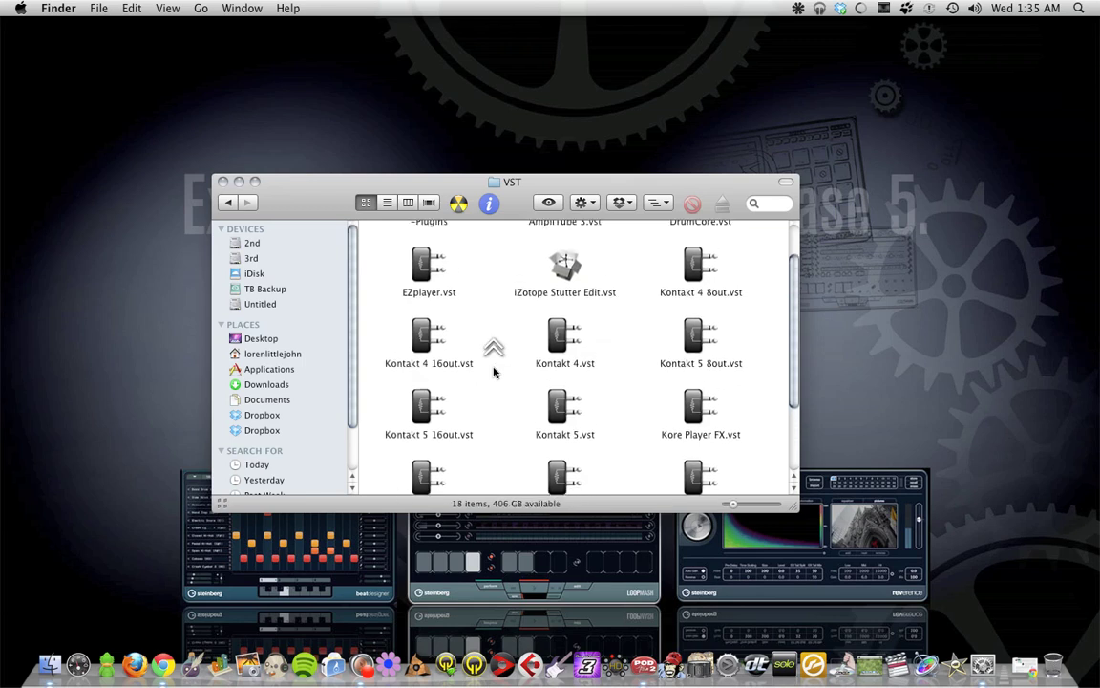
scroll(494, 372, "up", 2)
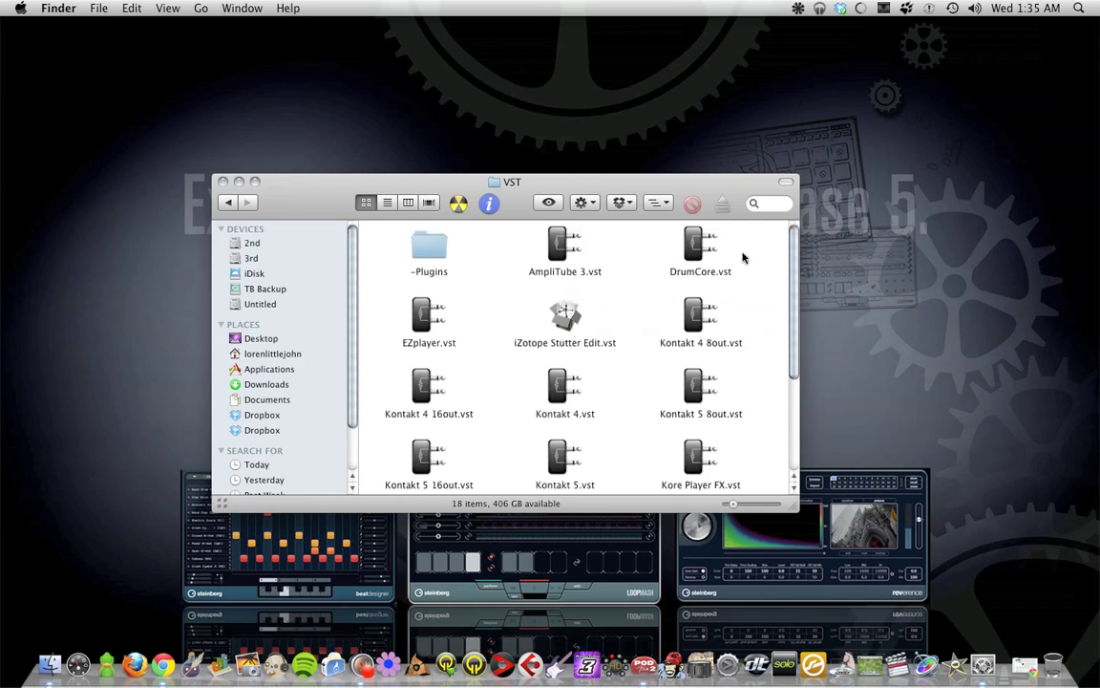
scroll(649, 322, "down", 3)
scroll(650, 323, "down", 1)
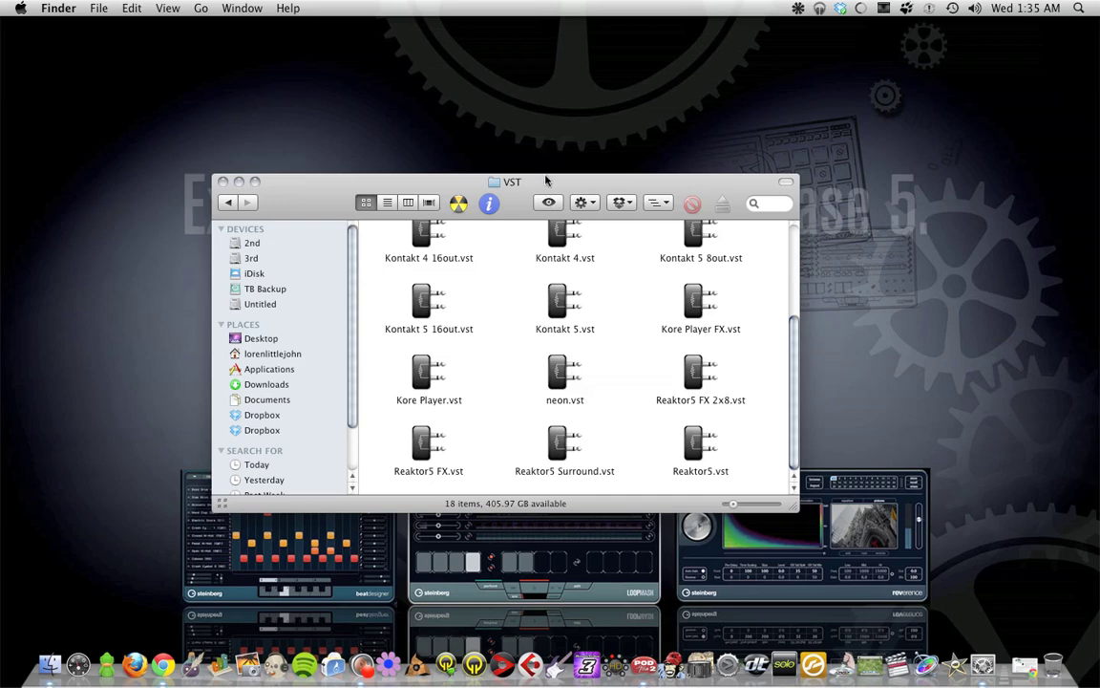
Move the VST window to the upper left and place a second Finder window lower right
left_click_drag(545, 180, 352, 48)
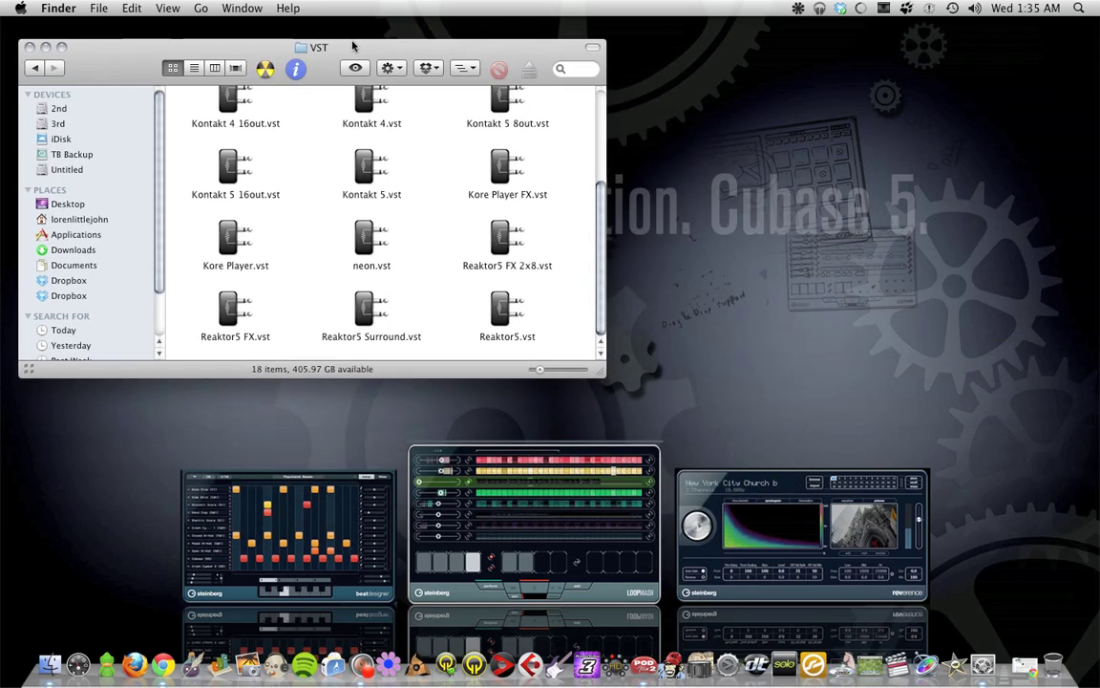
left_click(96, 9)
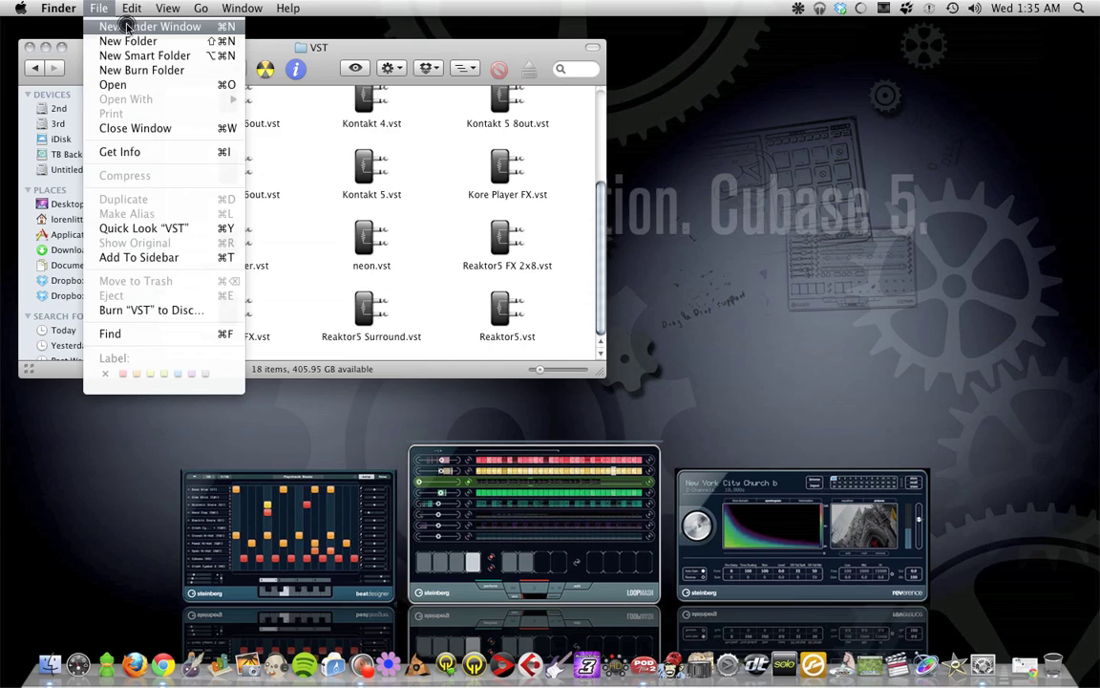
left_click(113, 25)
left_click_drag(558, 182, 840, 298)
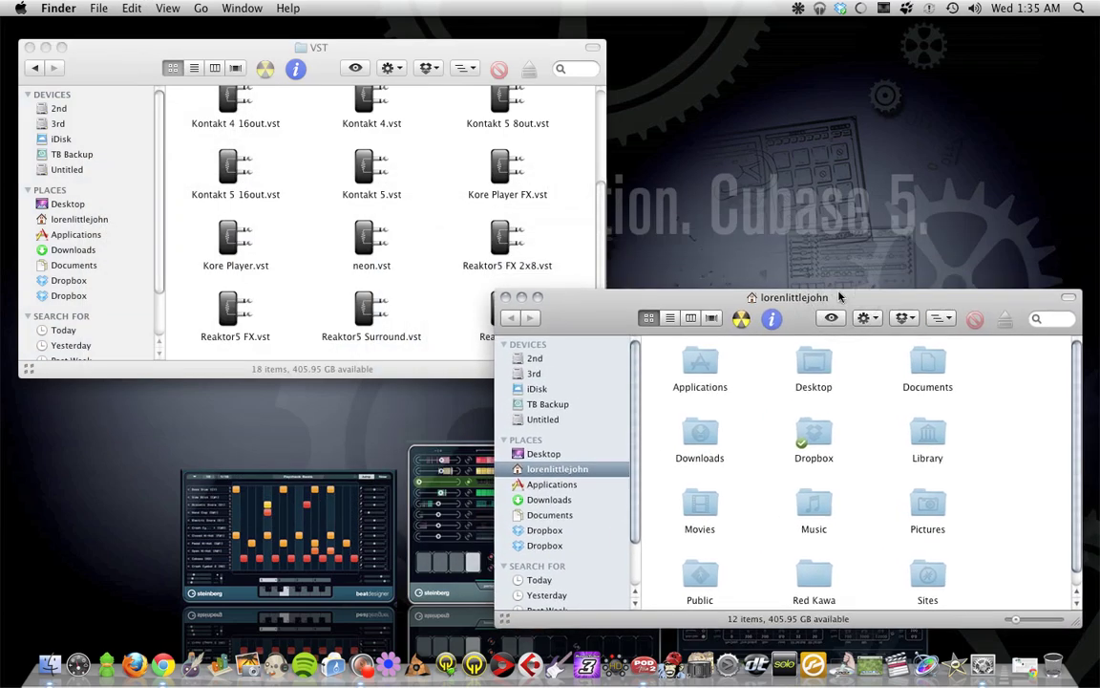
In the second window, navigate Untitled > Library > Audio > Plug-Ins > VST
left_click(547, 419)
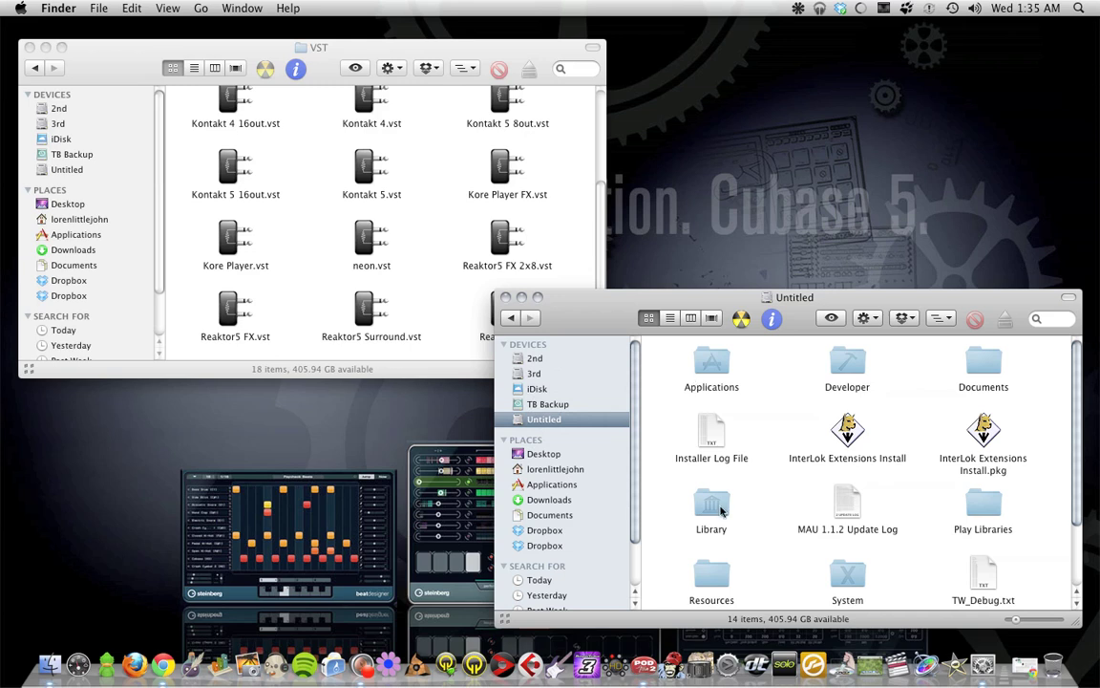
double_click(721, 514)
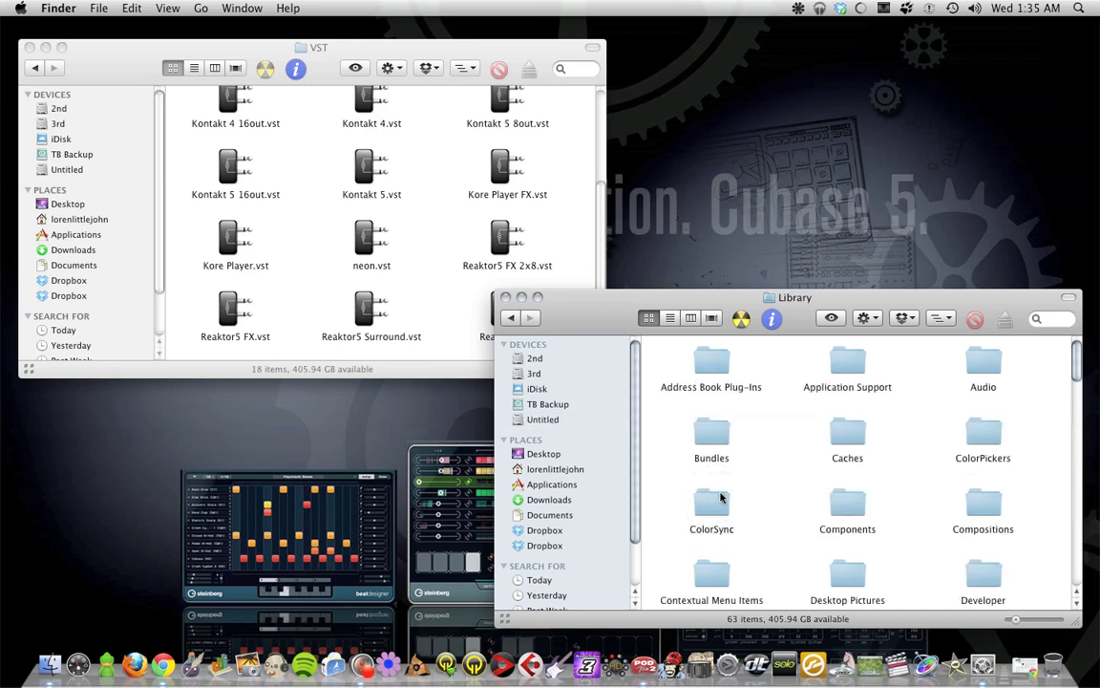
left_click(985, 370)
double_click(986, 369)
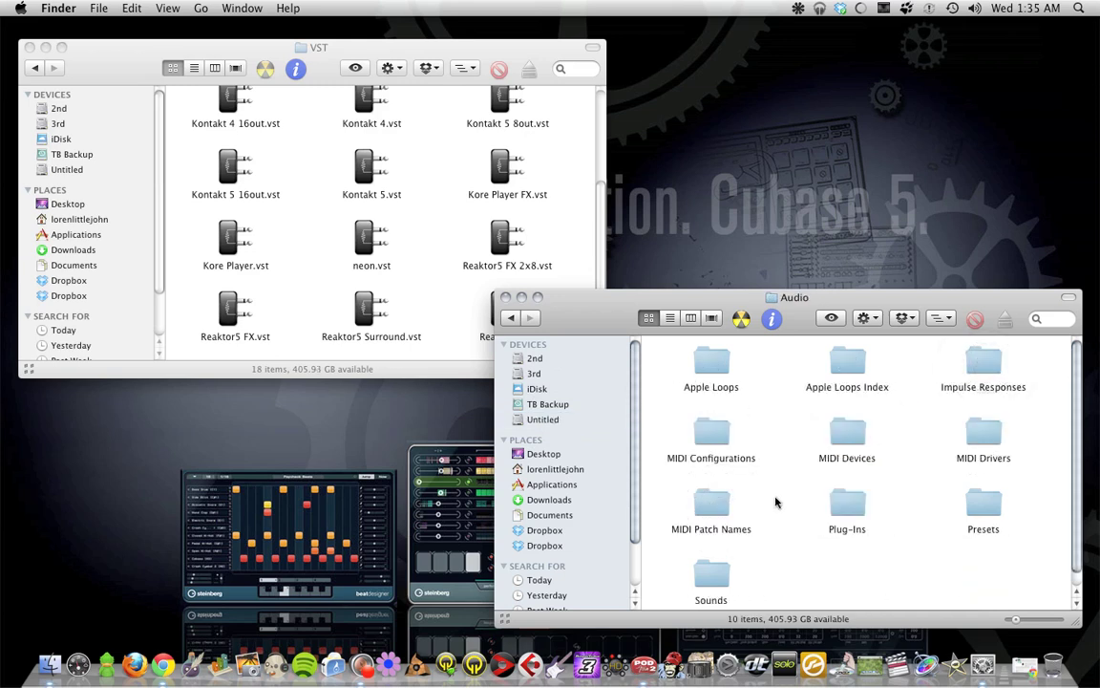
double_click(769, 478)
double_click(849, 438)
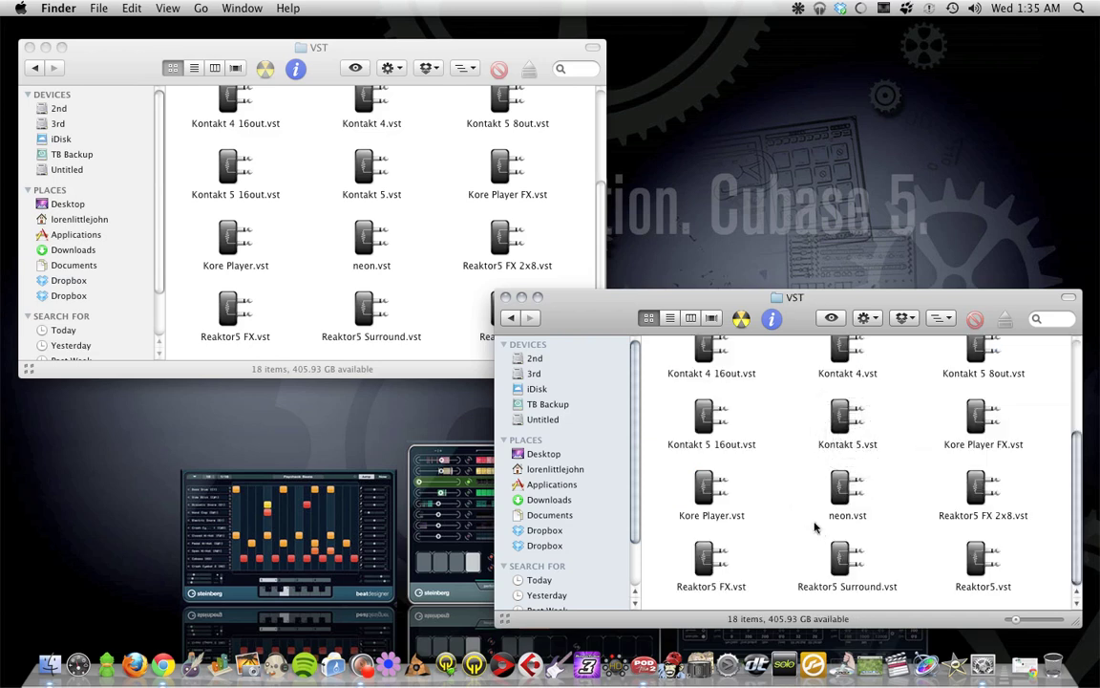
scroll(795, 523, "up", 3)
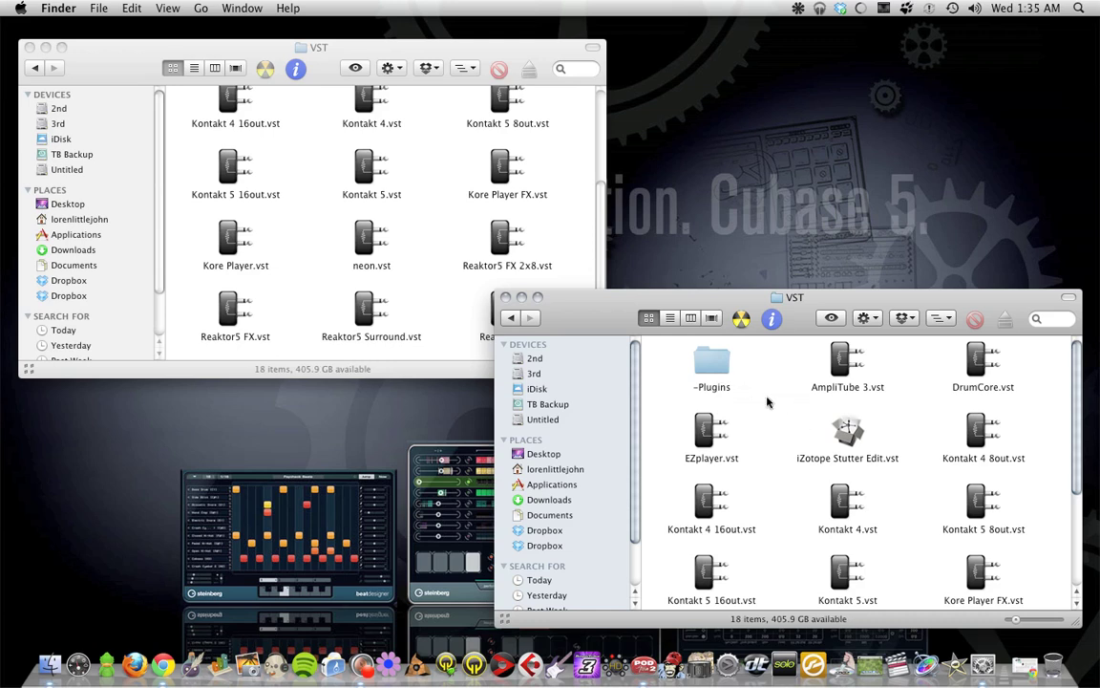
double_click(714, 371)
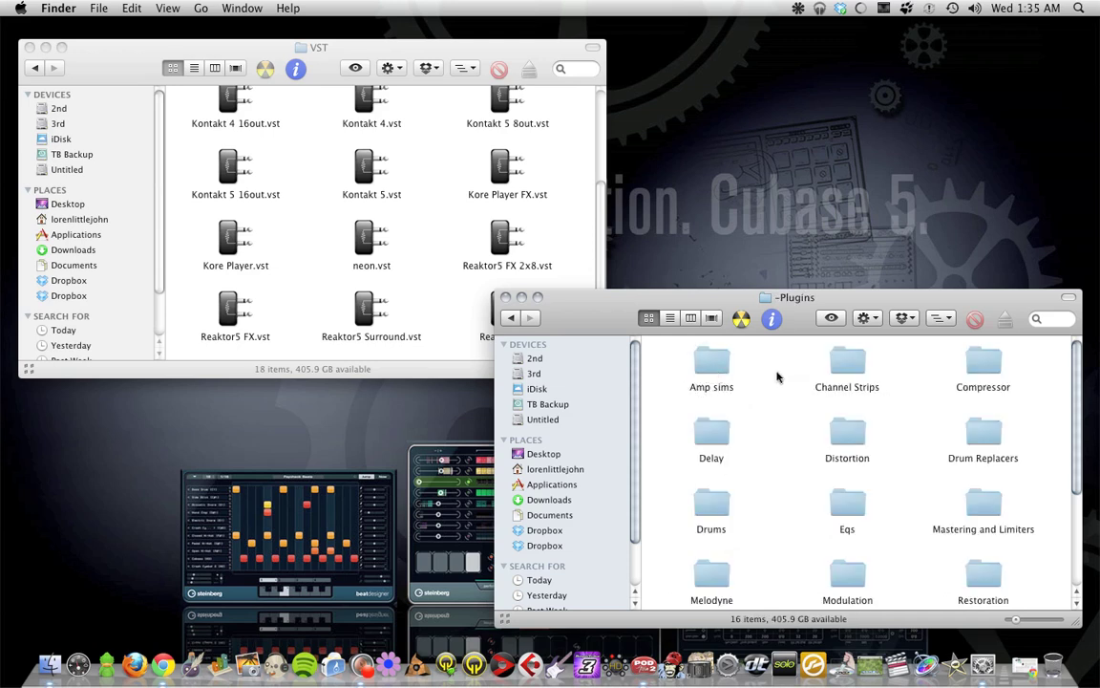
left_click(694, 373)
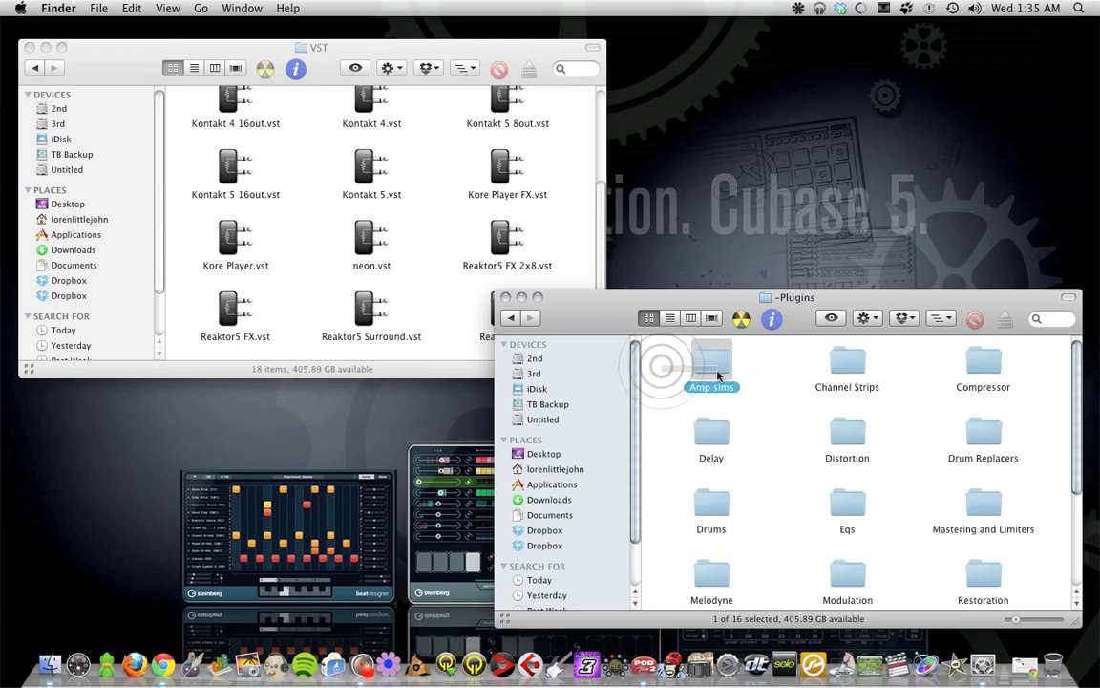
left_click(761, 384)
left_click(824, 368)
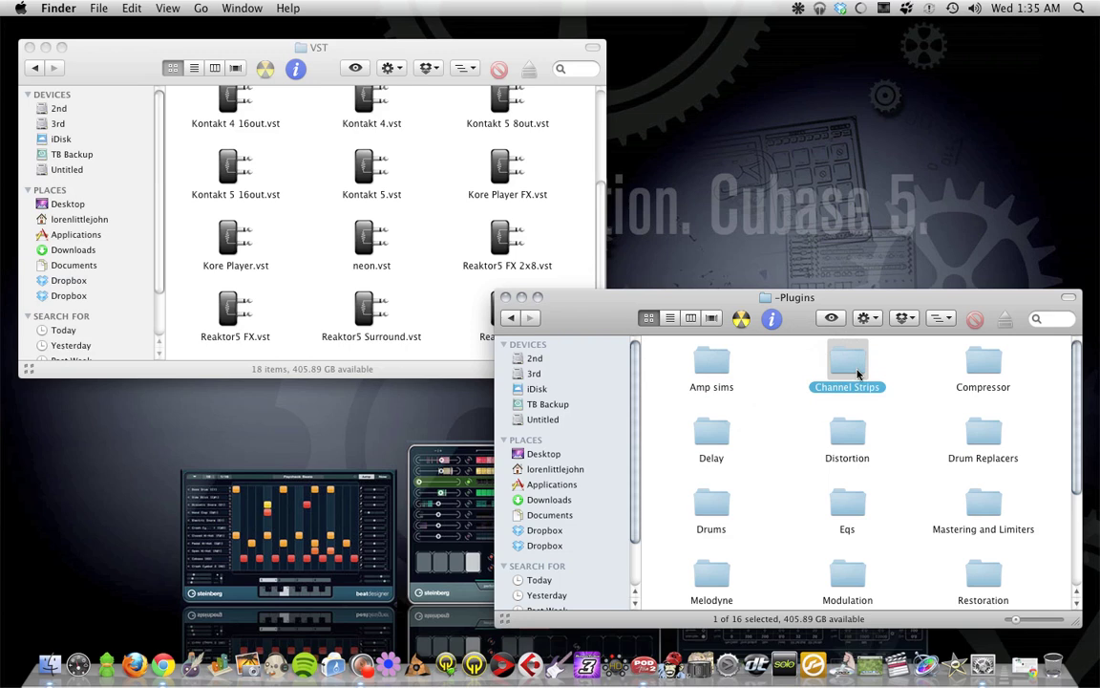
left_click(889, 369)
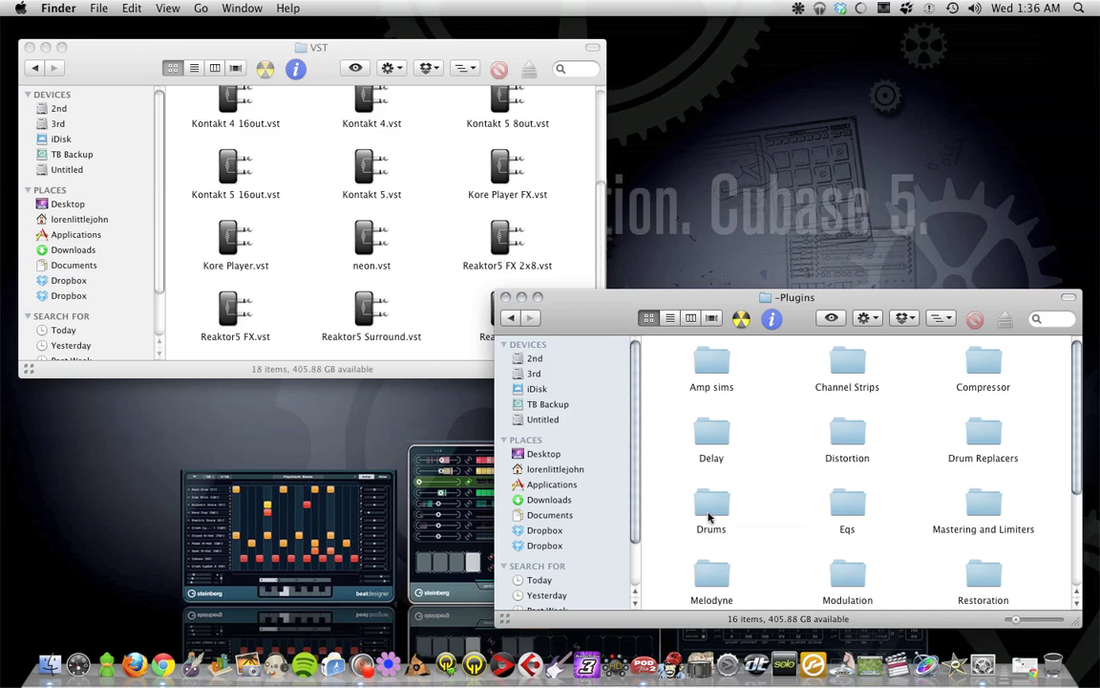
scroll(924, 522, "down", 2)
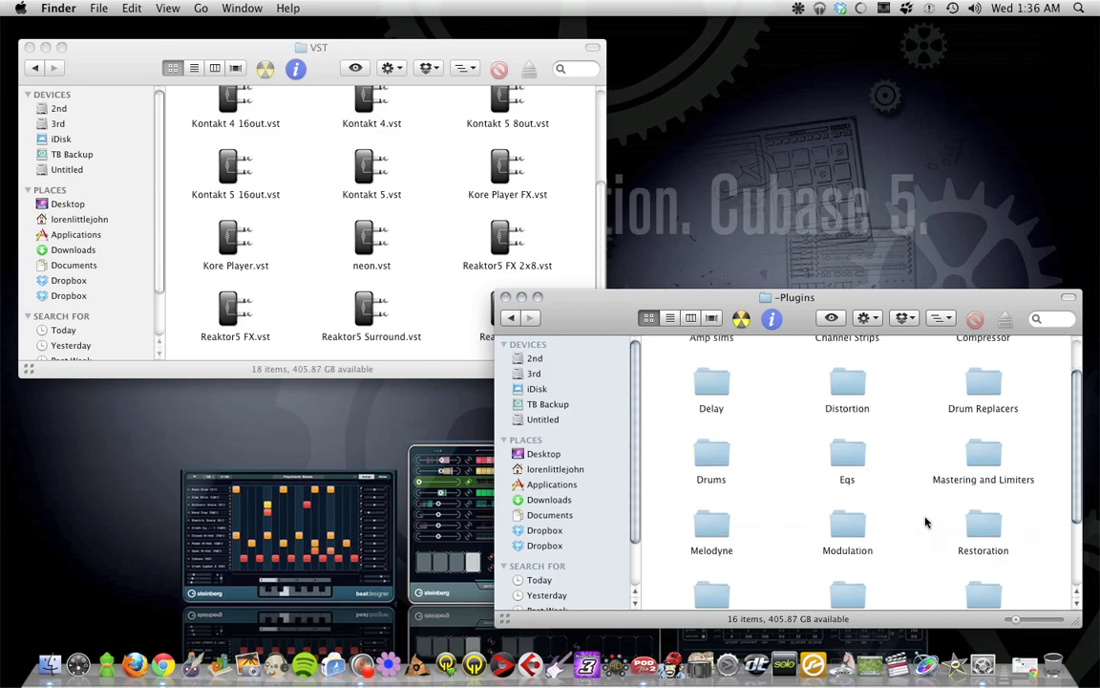
scroll(748, 543, "down", 1)
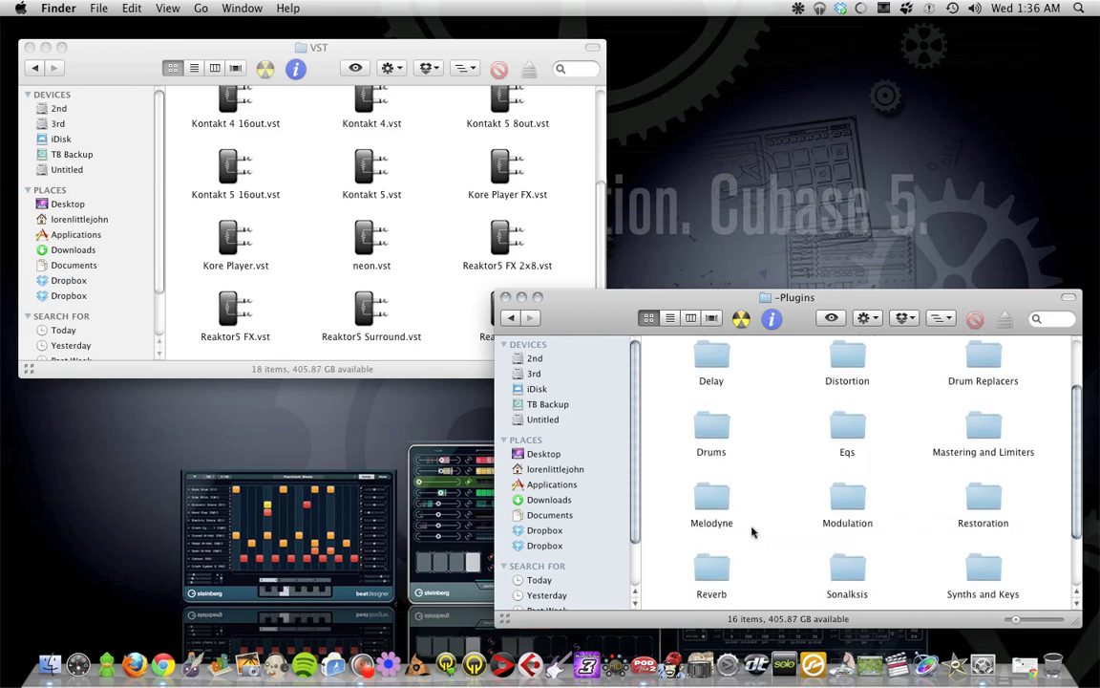
scroll(752, 531, "down", 1)
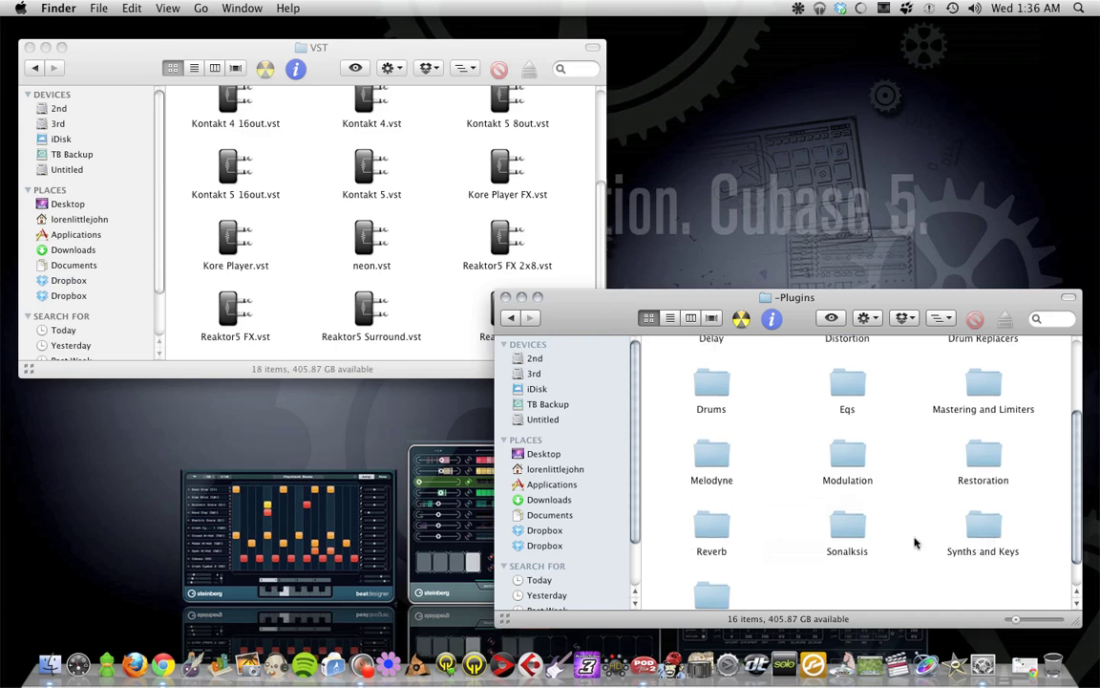
scroll(915, 542, "down", 1)
scroll(716, 559, "up", 5)
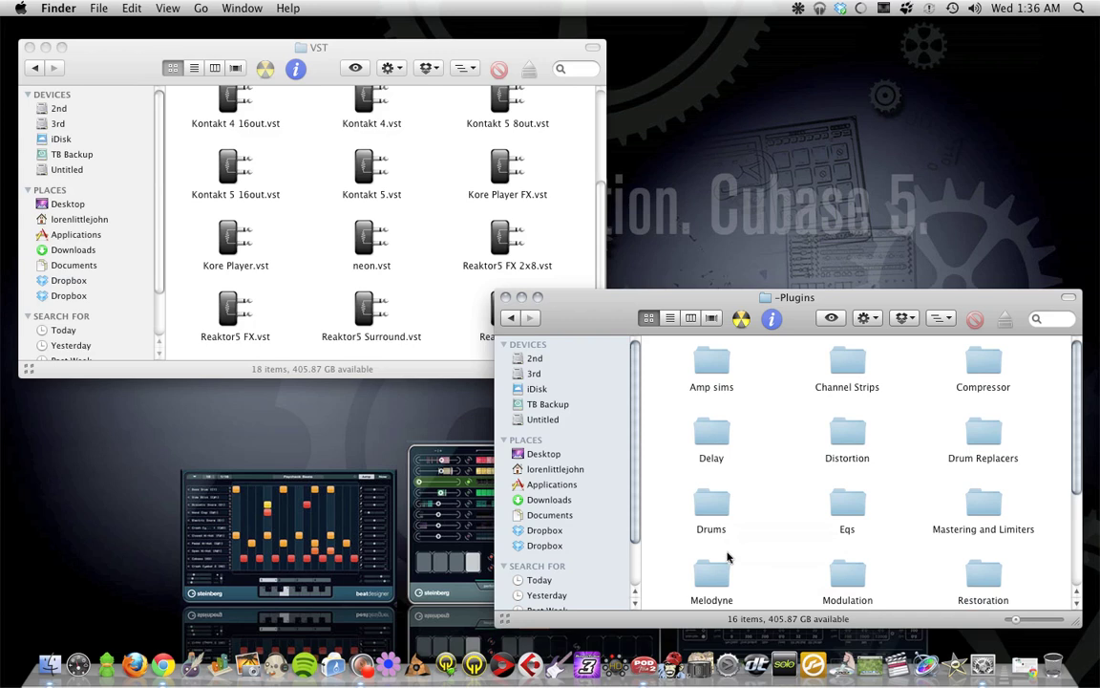
left_click(777, 474)
scroll(681, 374, "down", 4)
scroll(680, 363, "up", 4)
scroll(857, 531, "down", 1)
scroll(855, 507, "down", 3)
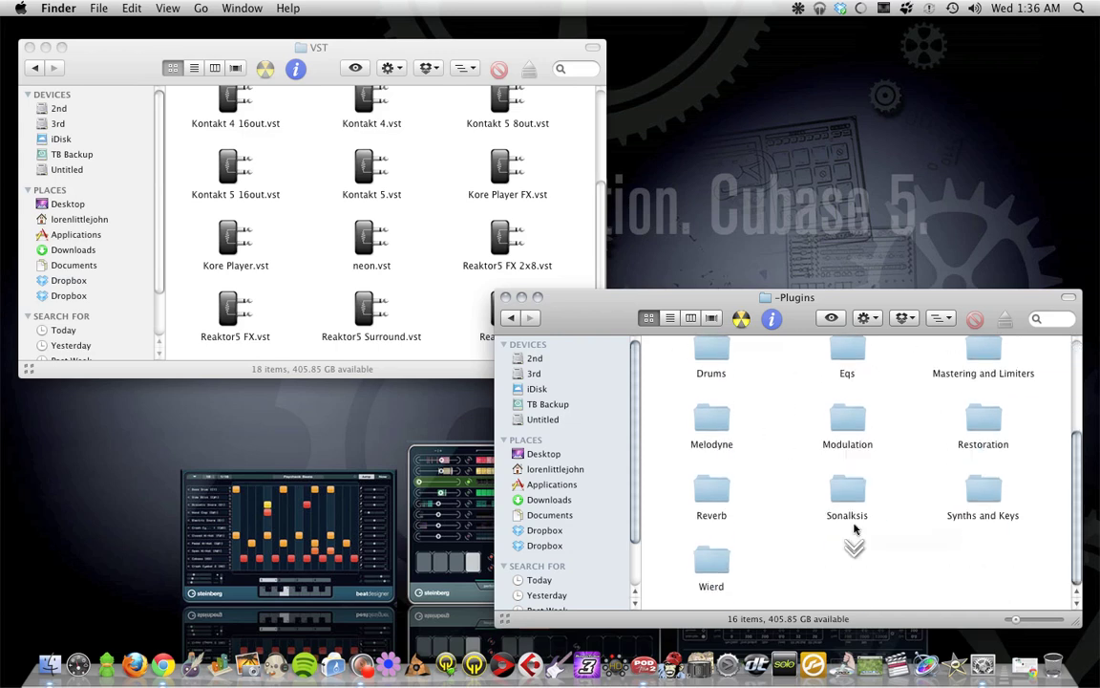
scroll(850, 444, "up", 4)
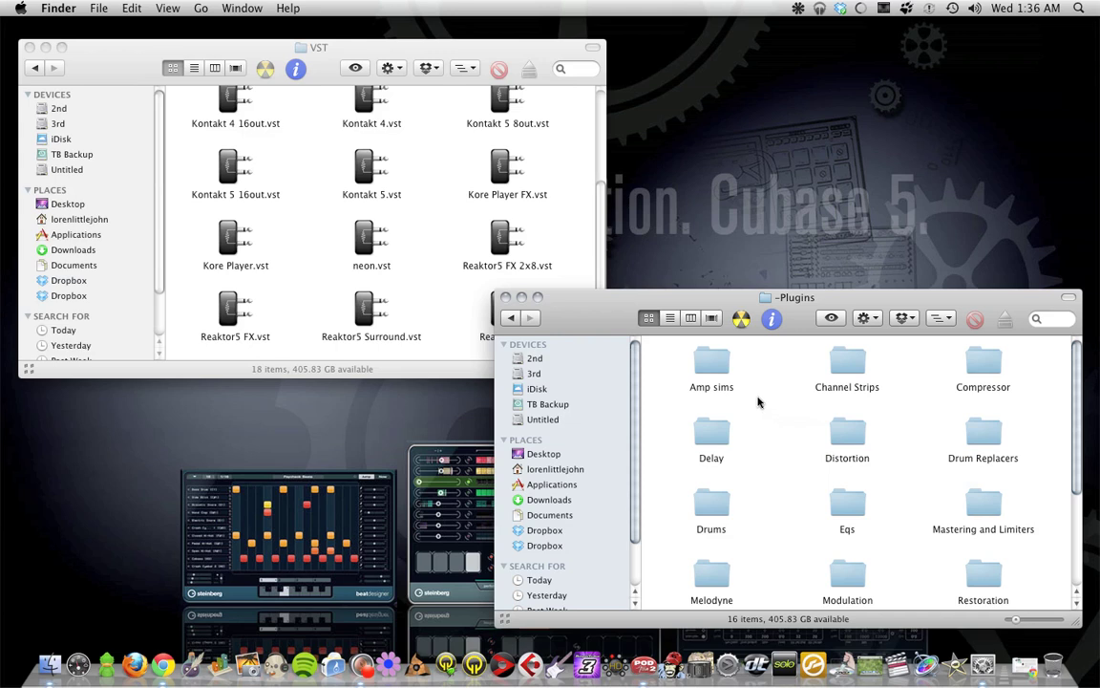
left_click(422, 289)
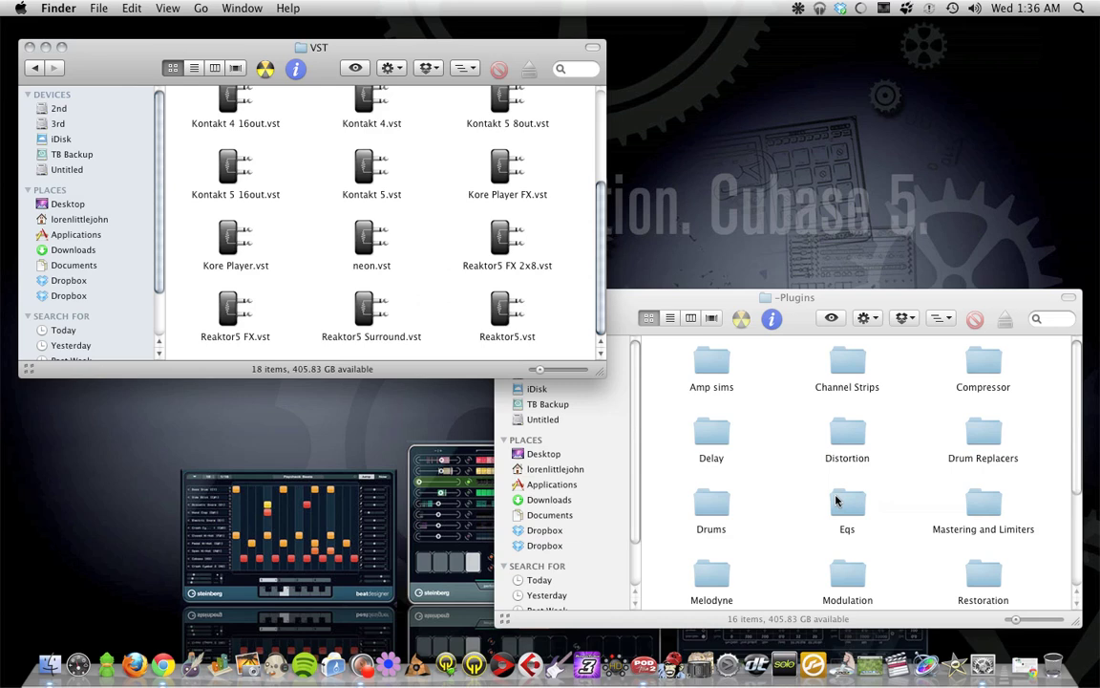
scroll(775, 506, "down", 5)
scroll(776, 504, "down", 2)
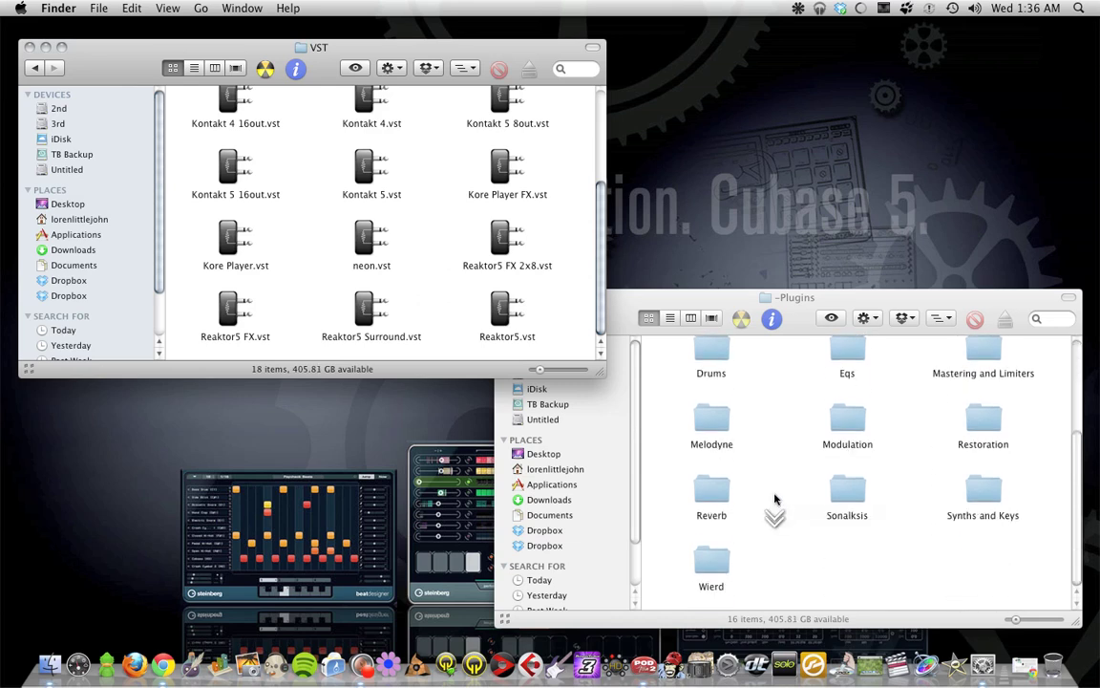
Move neon.vst from the VST folder into the Synths and Keys category folder
double_click(975, 498)
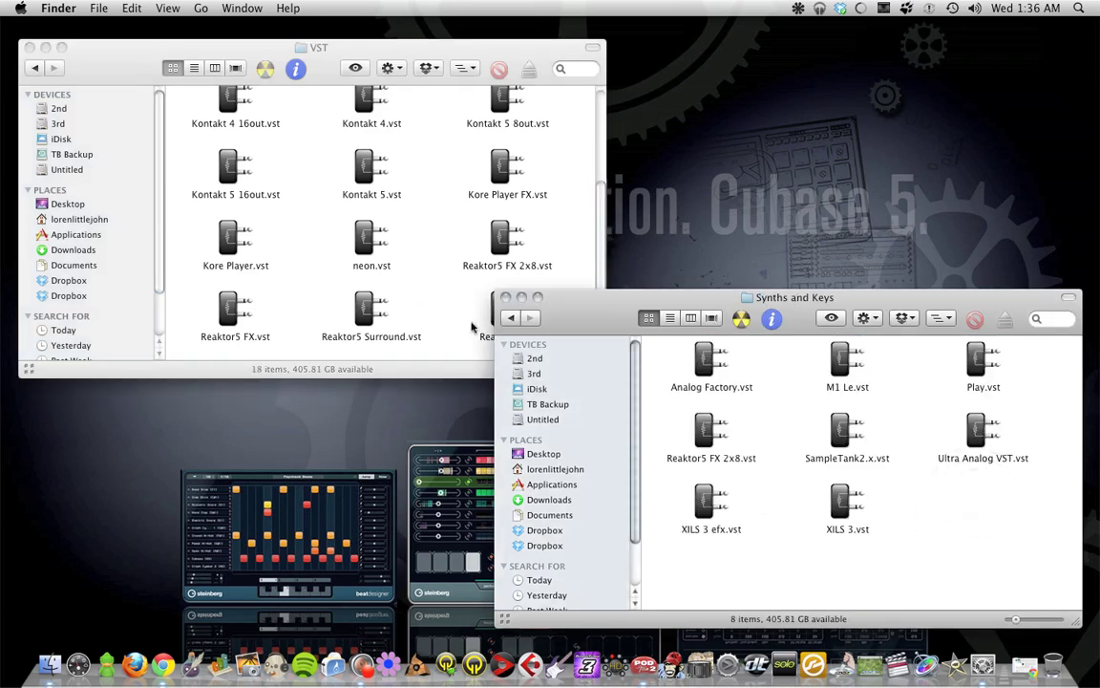
left_click(430, 345)
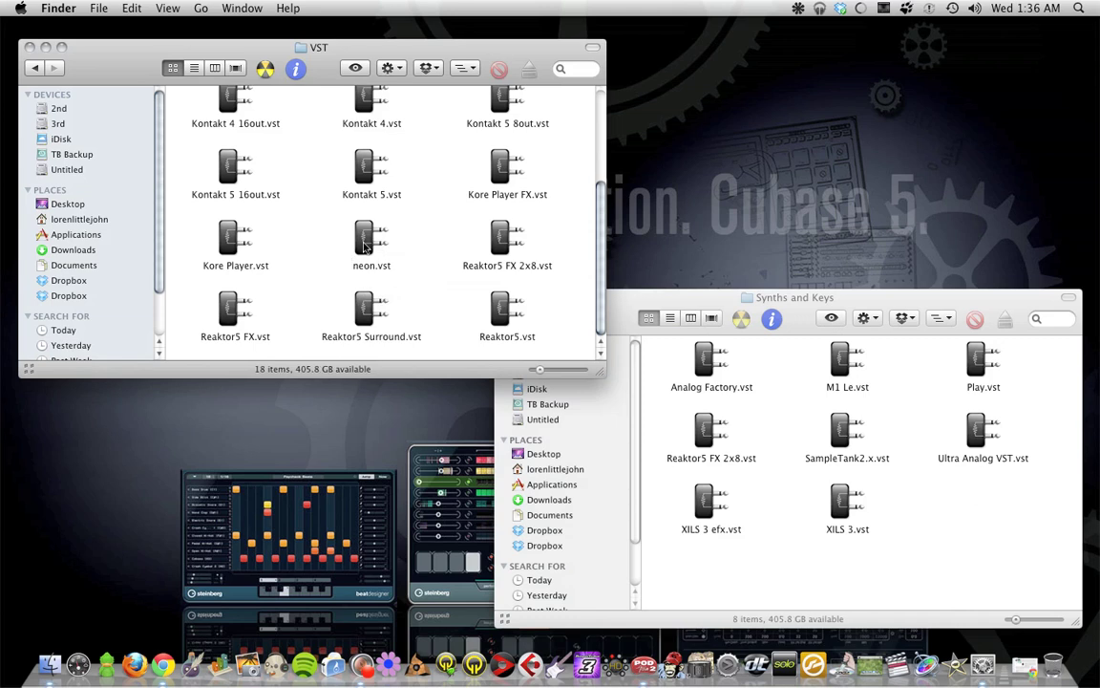
left_click_drag(354, 237, 867, 600)
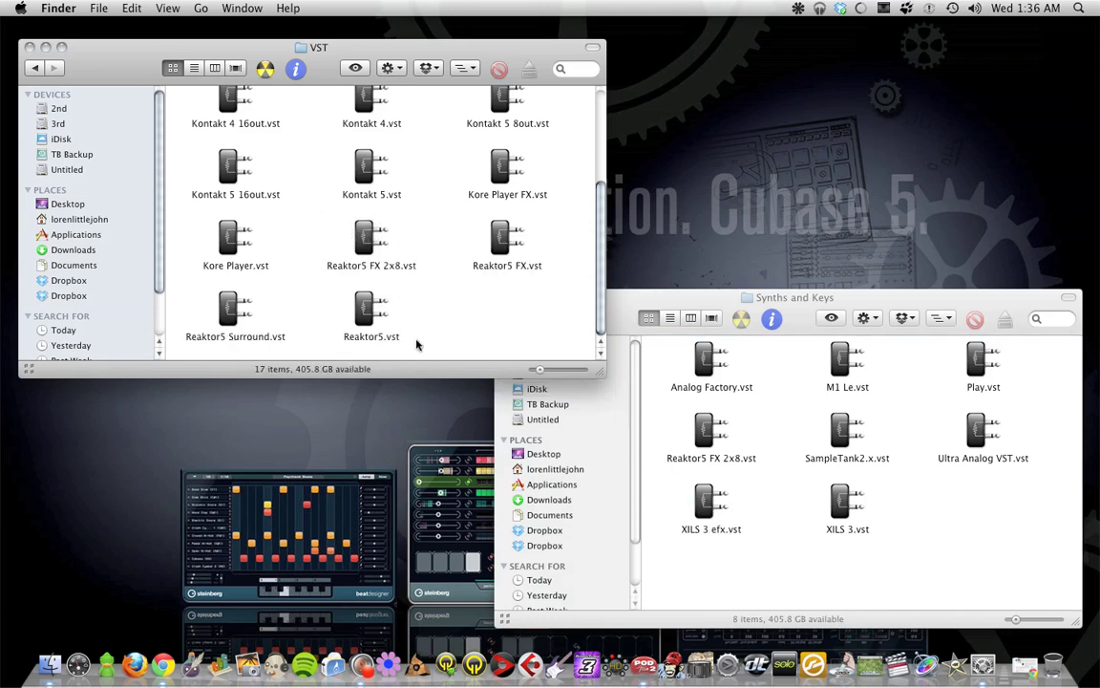
left_click(707, 289)
left_click(707, 298)
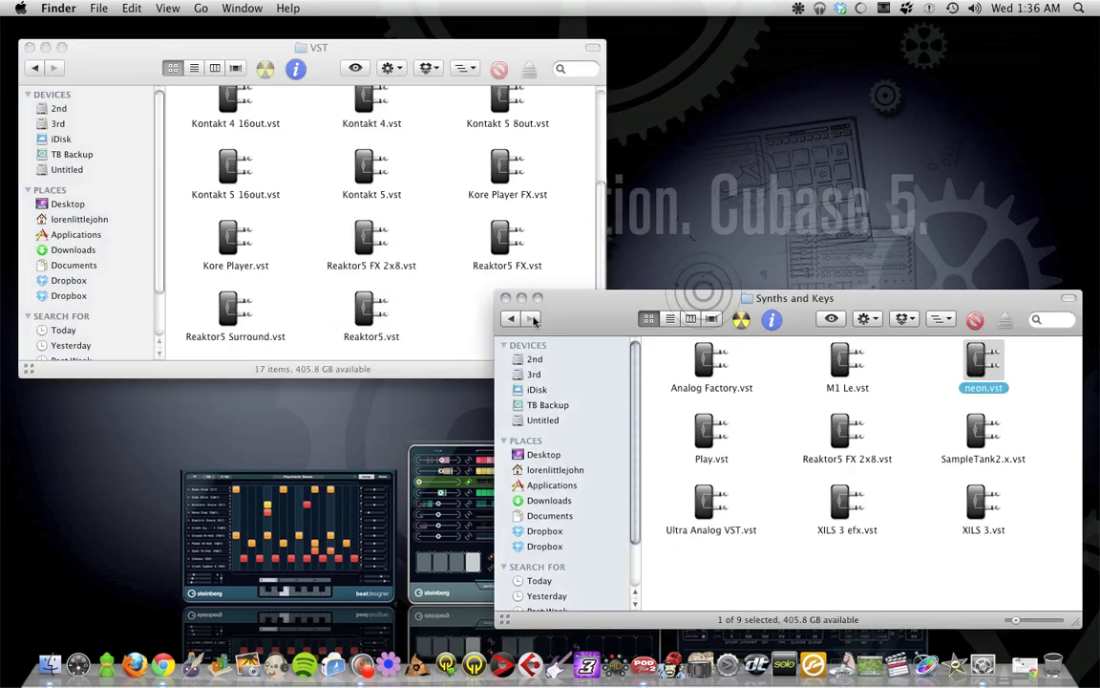
Go back to ~Plugins, open Drums, and move DrumCore.vst into it
left_click(511, 318)
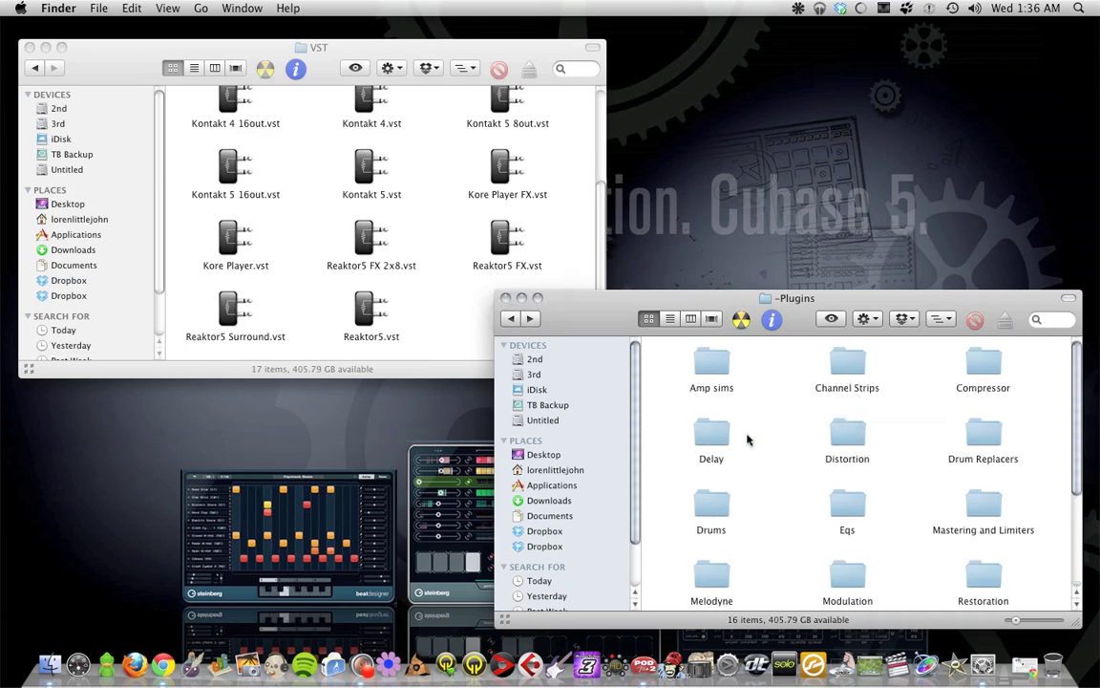
double_click(712, 502)
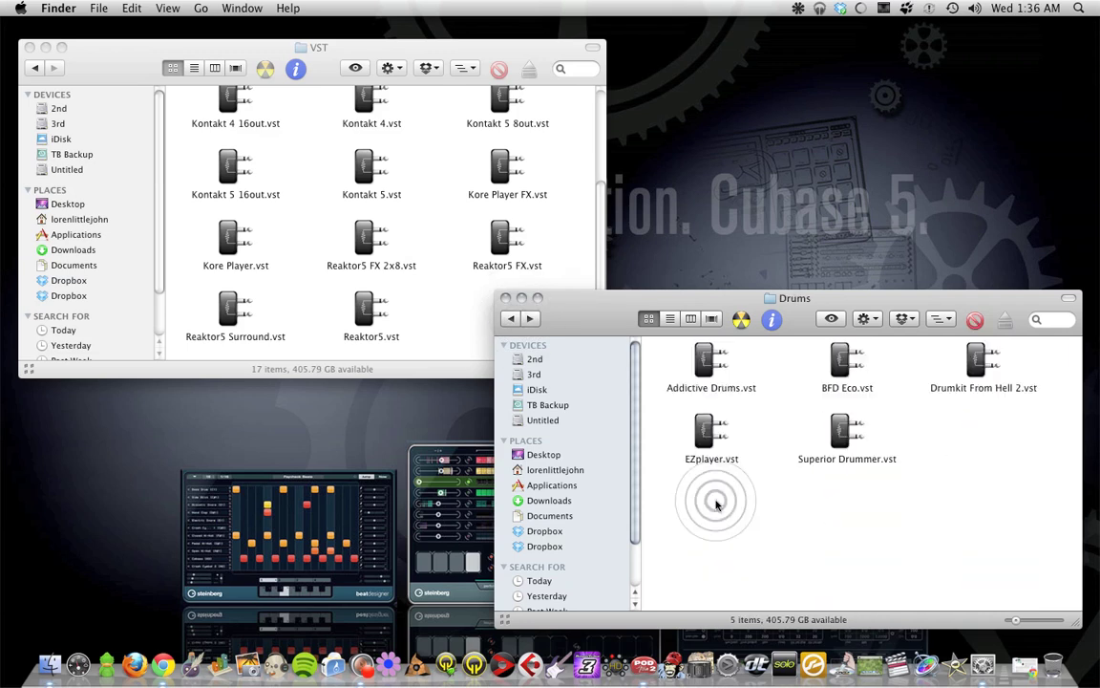
left_click(422, 283)
scroll(426, 283, "up", 3)
scroll(425, 283, "up", 2)
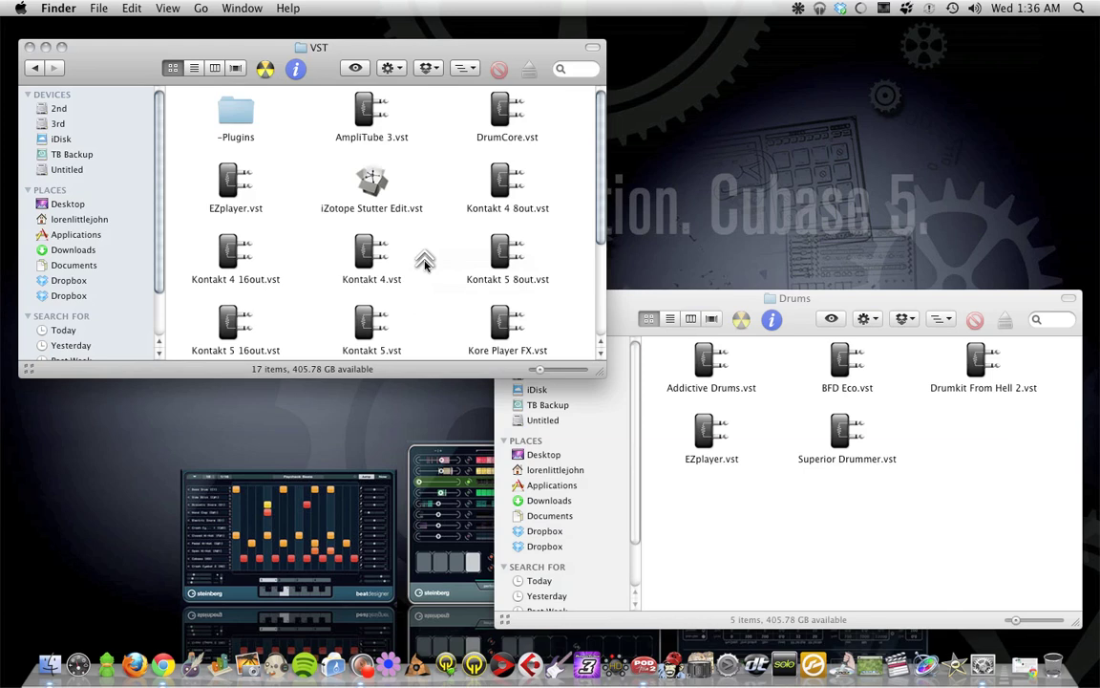
left_click_drag(503, 101, 738, 565)
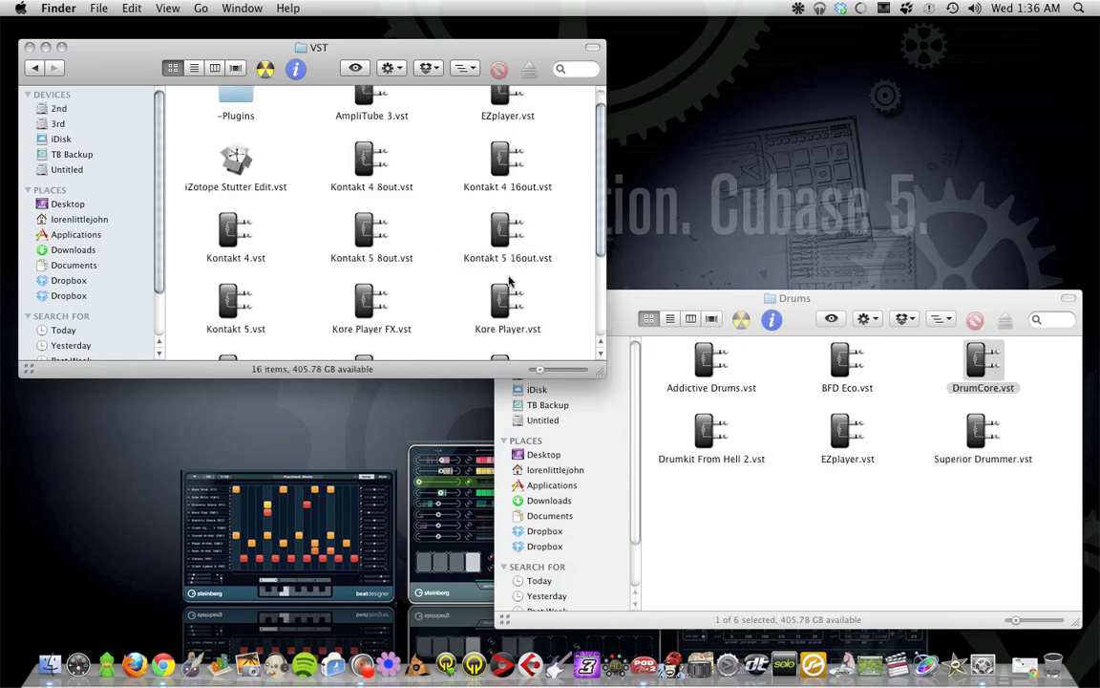
left_click(470, 289)
scroll(430, 324, "down", 5)
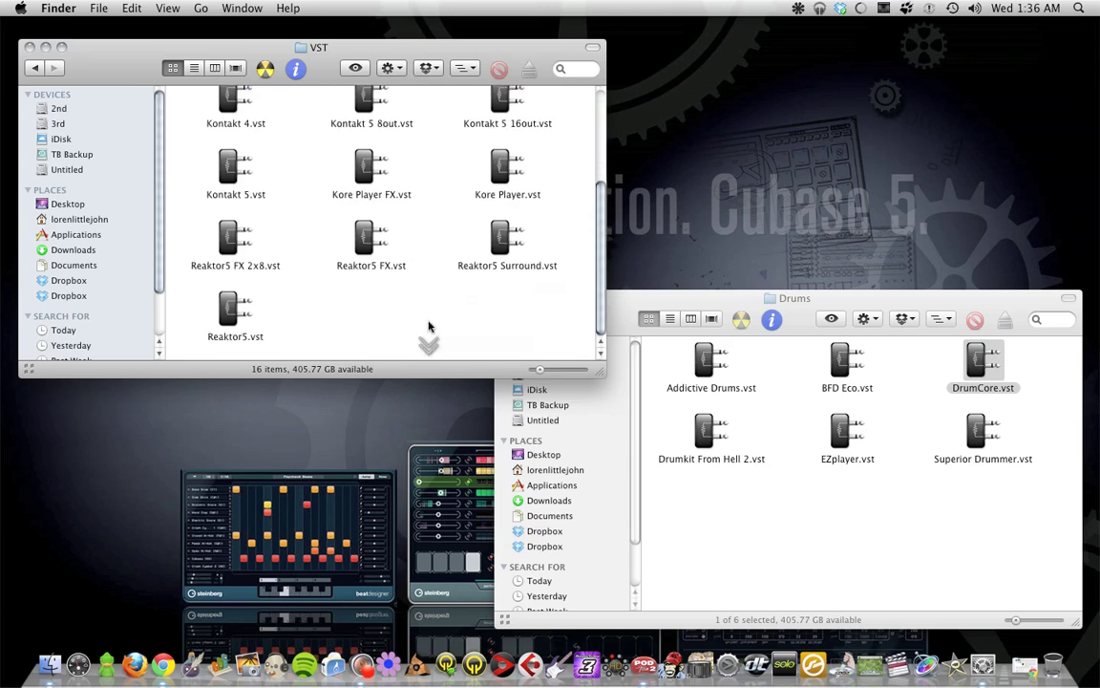
scroll(426, 322, "up", 5)
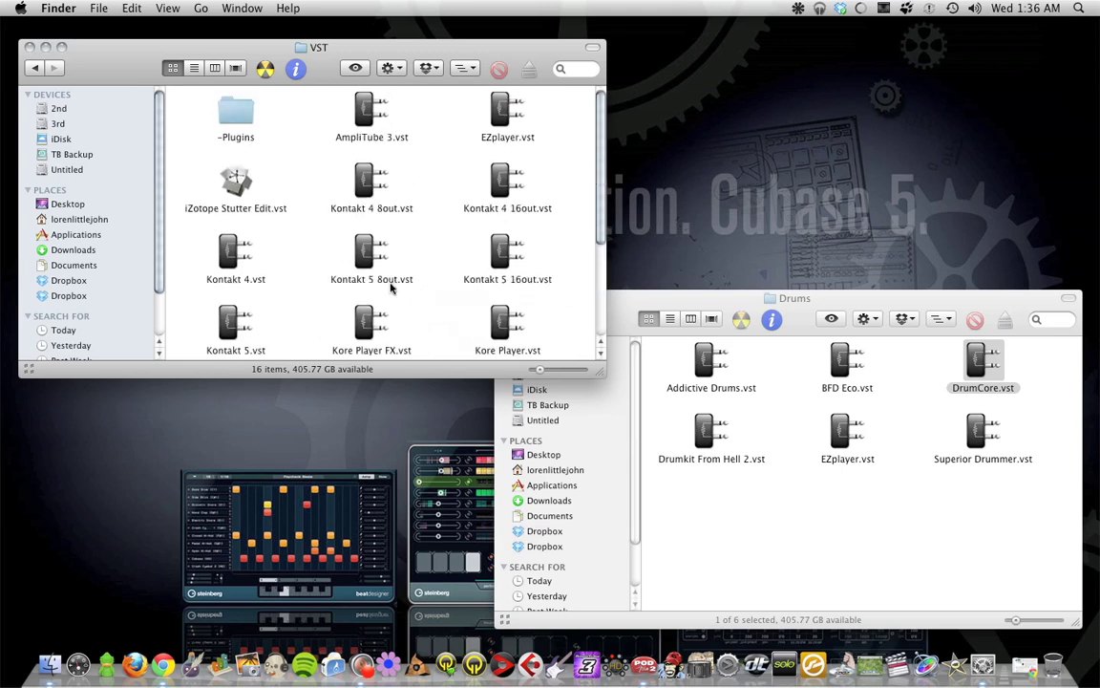
scroll(479, 306, "down", 5)
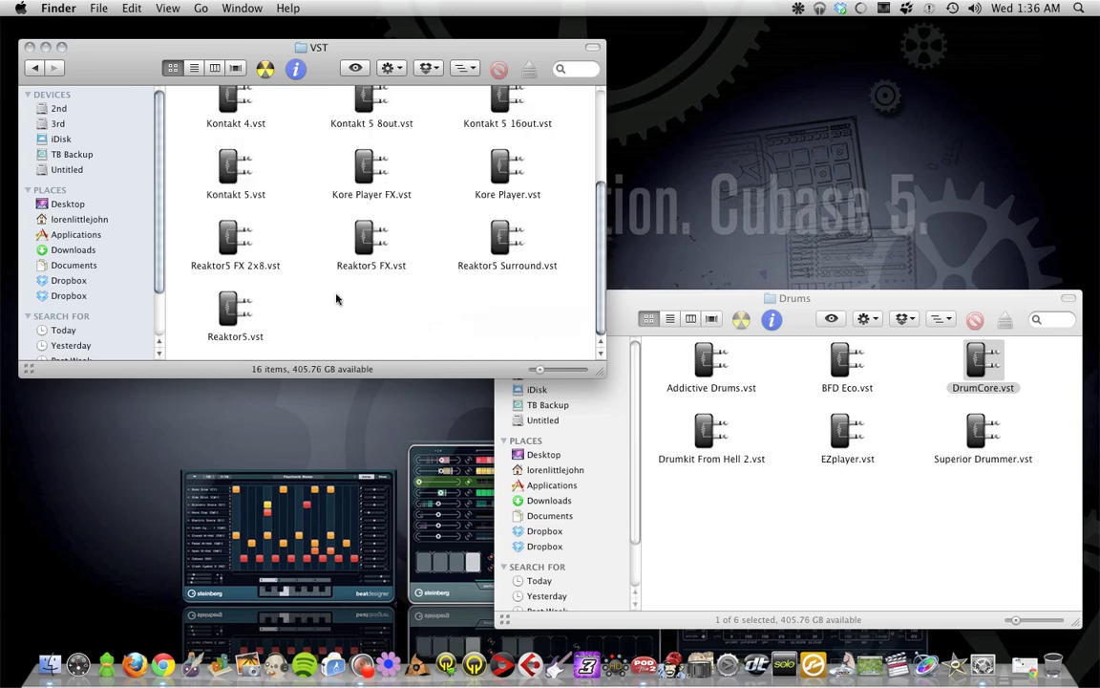
left_click(848, 554)
left_click(821, 502)
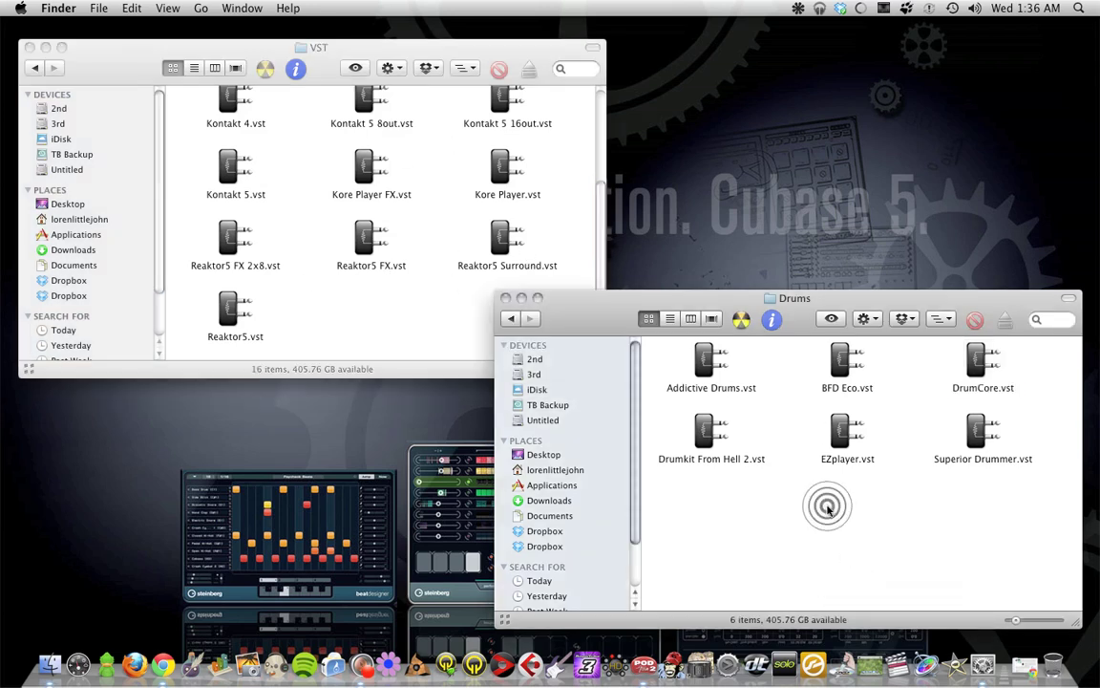
Return to ~Plugins and look inside the Distortion and Delay category folders
left_click(513, 322)
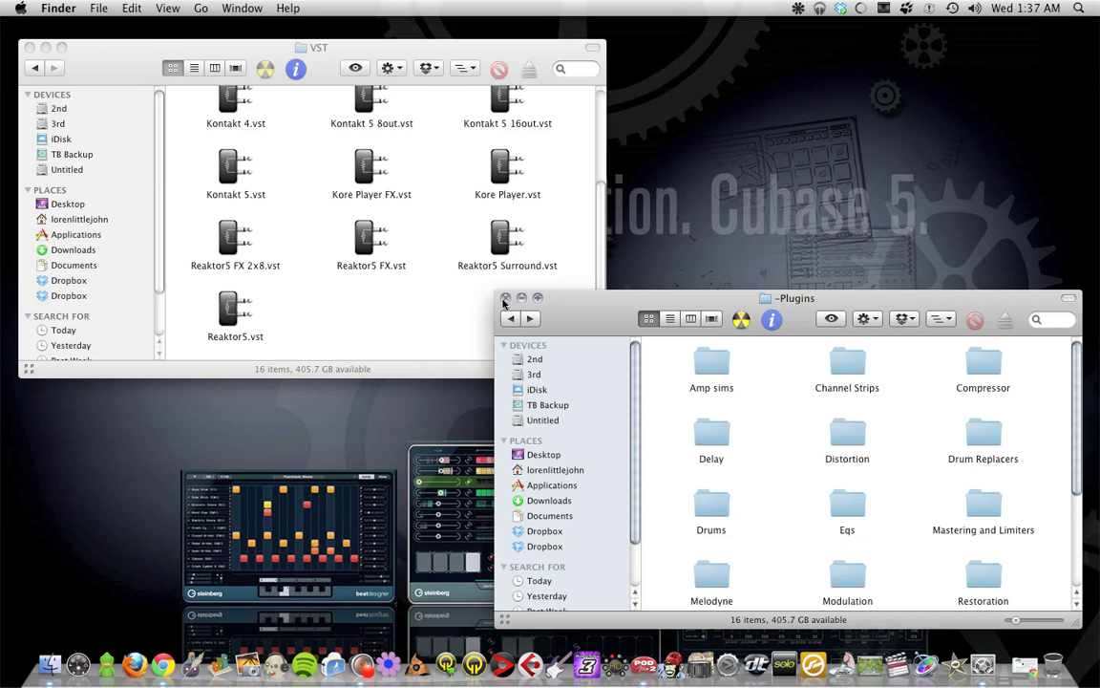
double_click(841, 437)
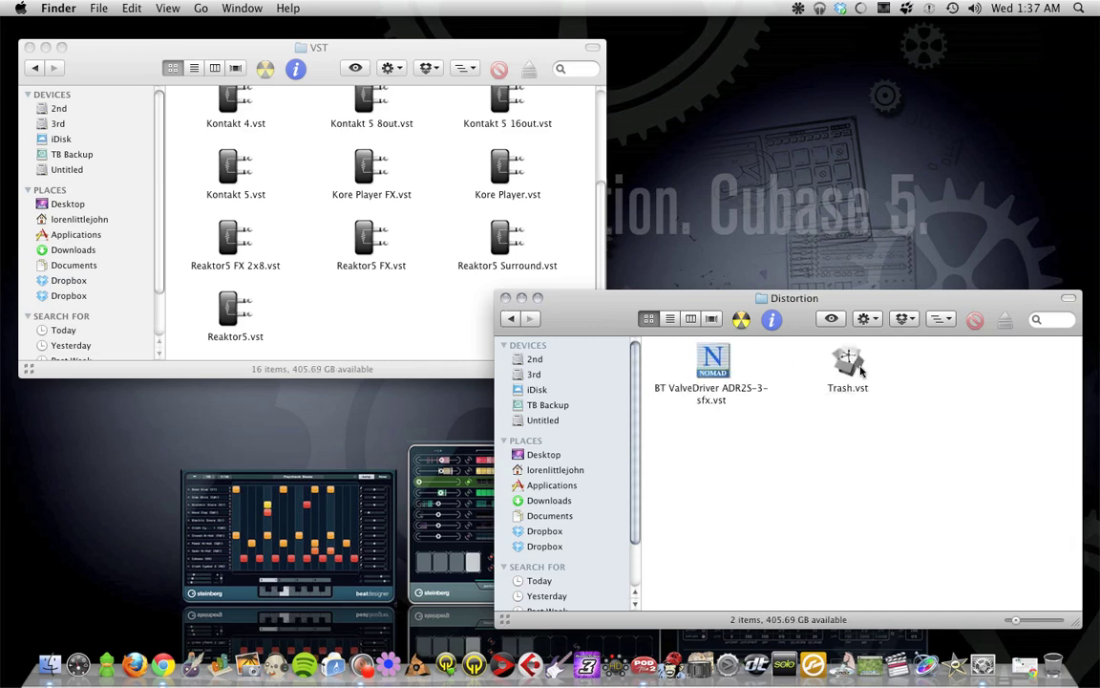
left_click(510, 319)
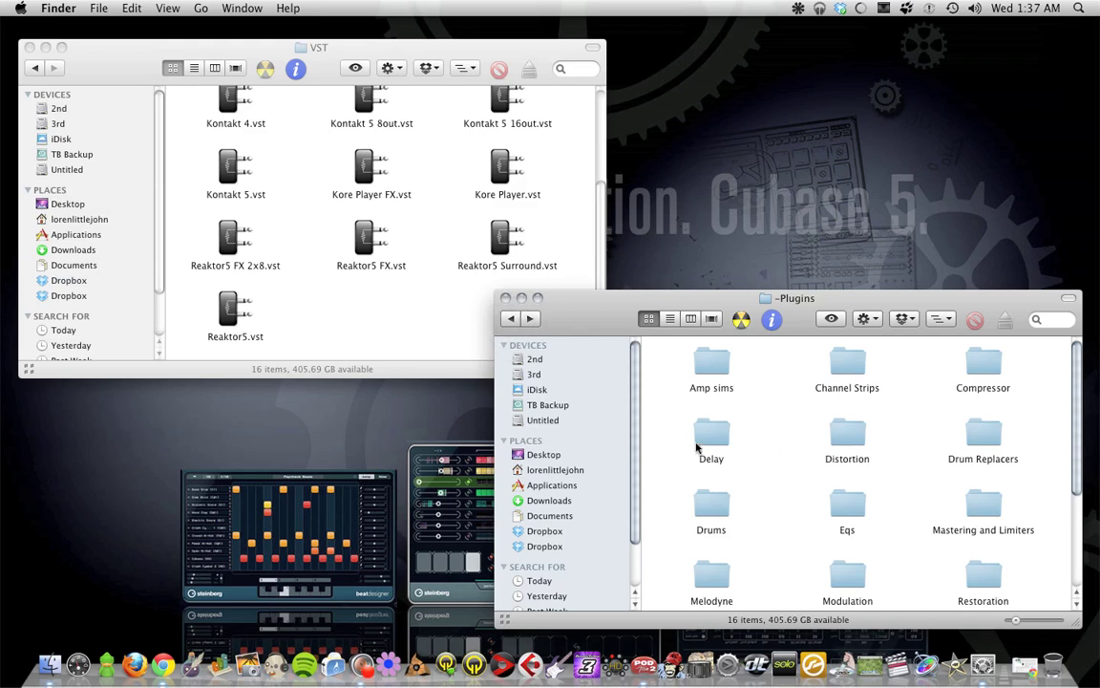
double_click(633, 440)
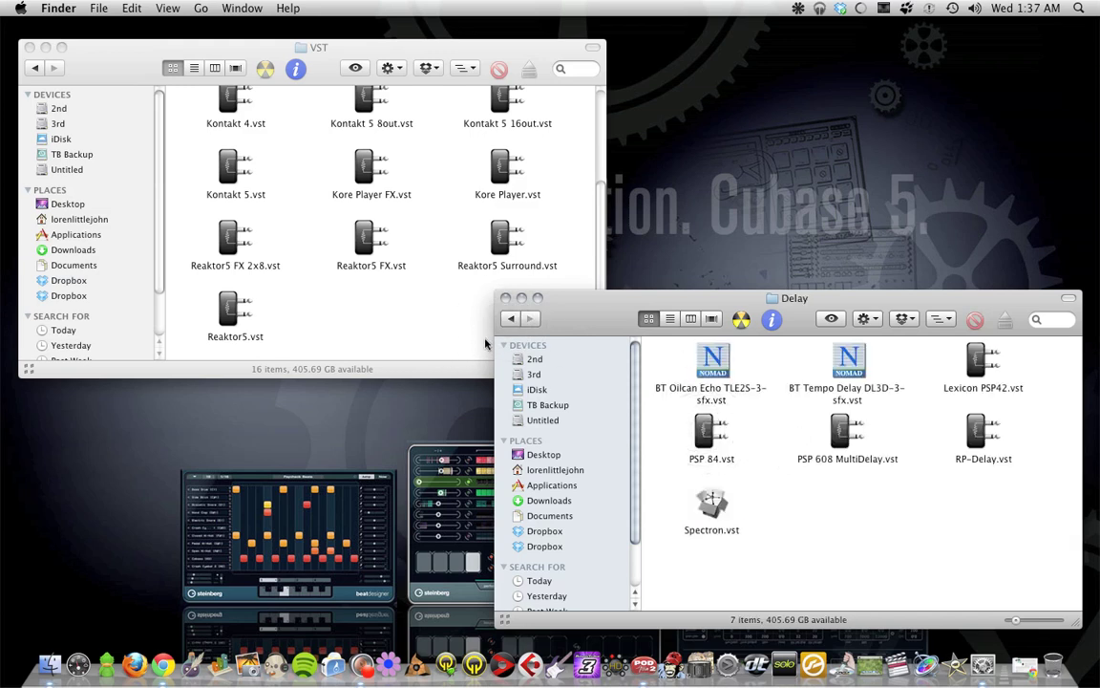
left_click(510, 319)
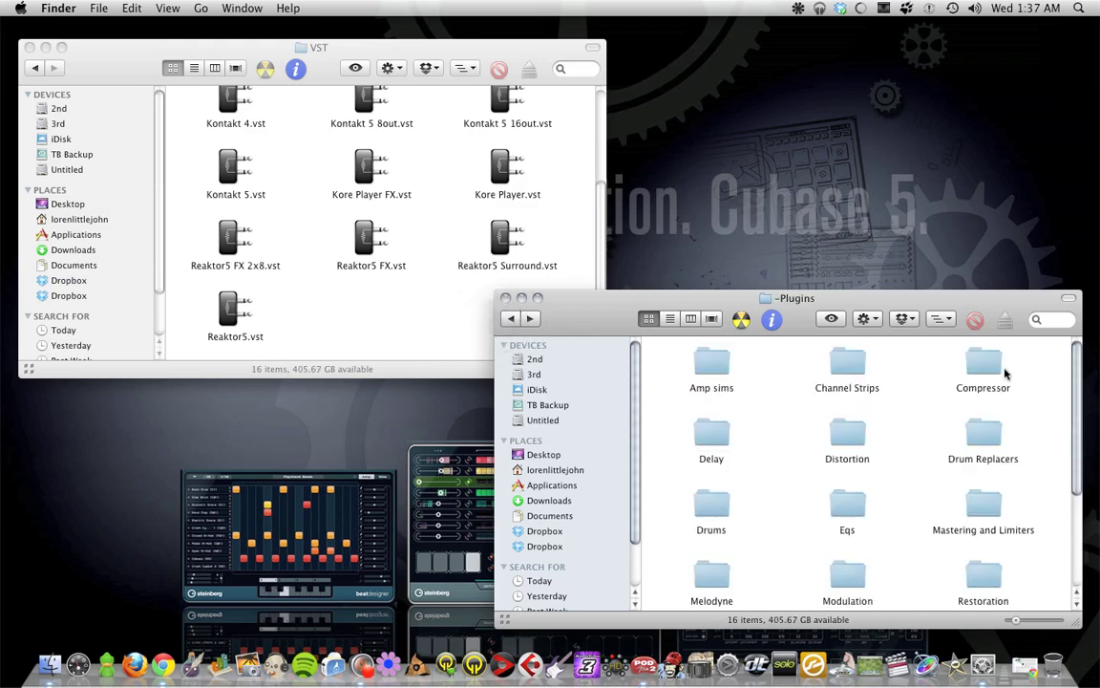
Open the Compressor category folder and scroll through its plug-ins
left_click(988, 365)
double_click(995, 369)
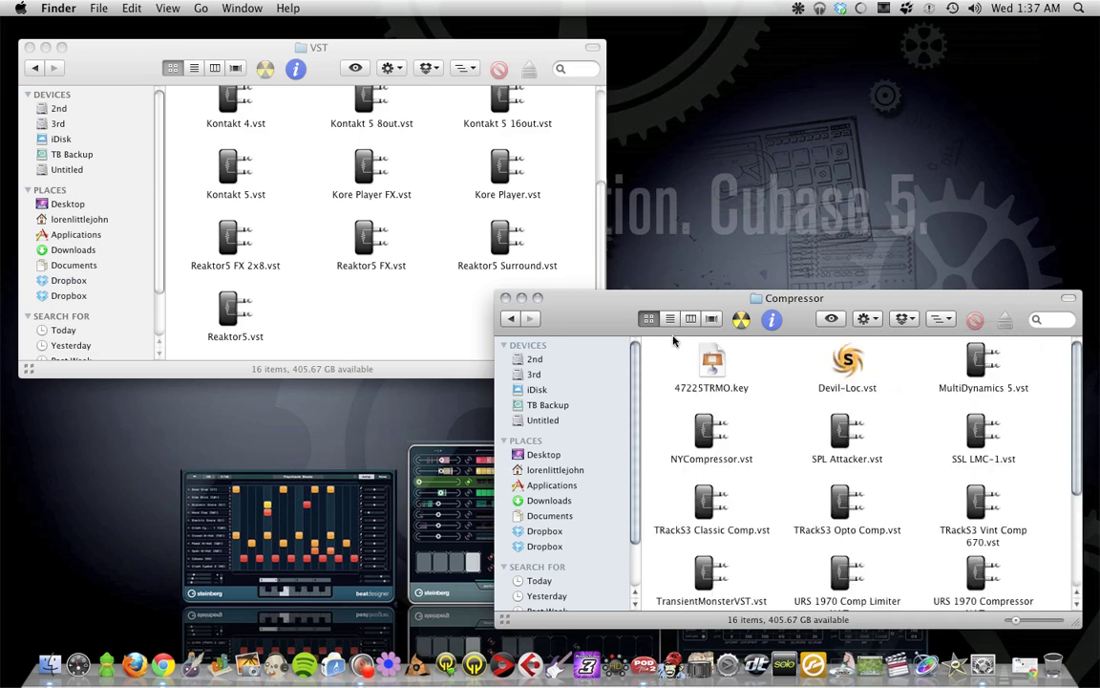
left_click(507, 320)
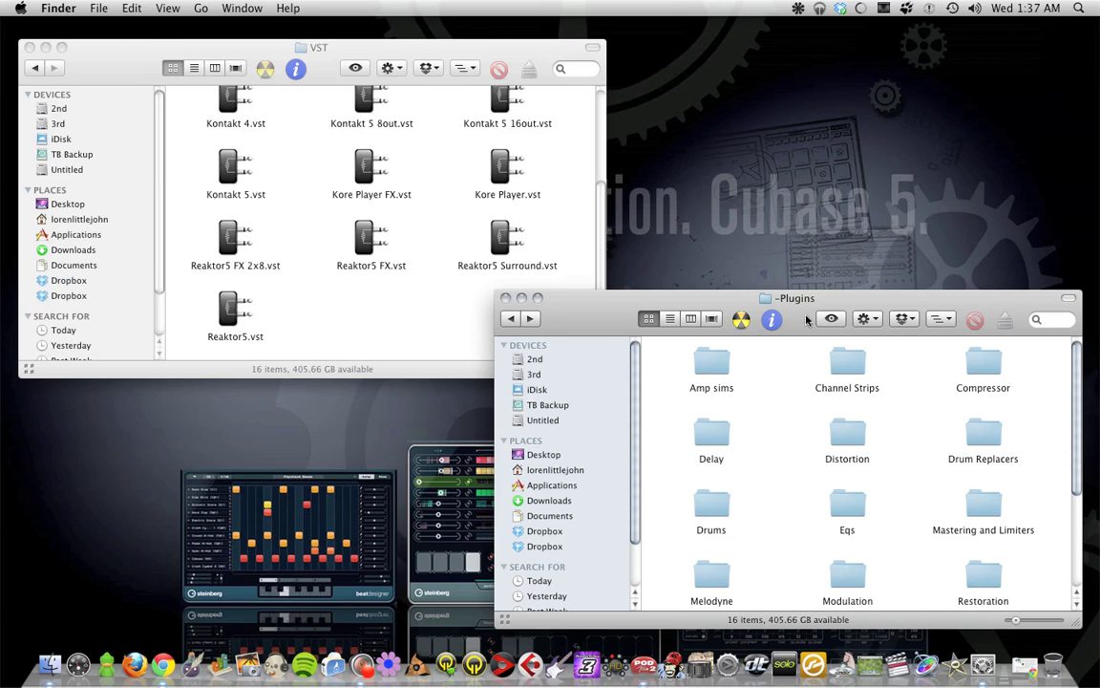
double_click(967, 376)
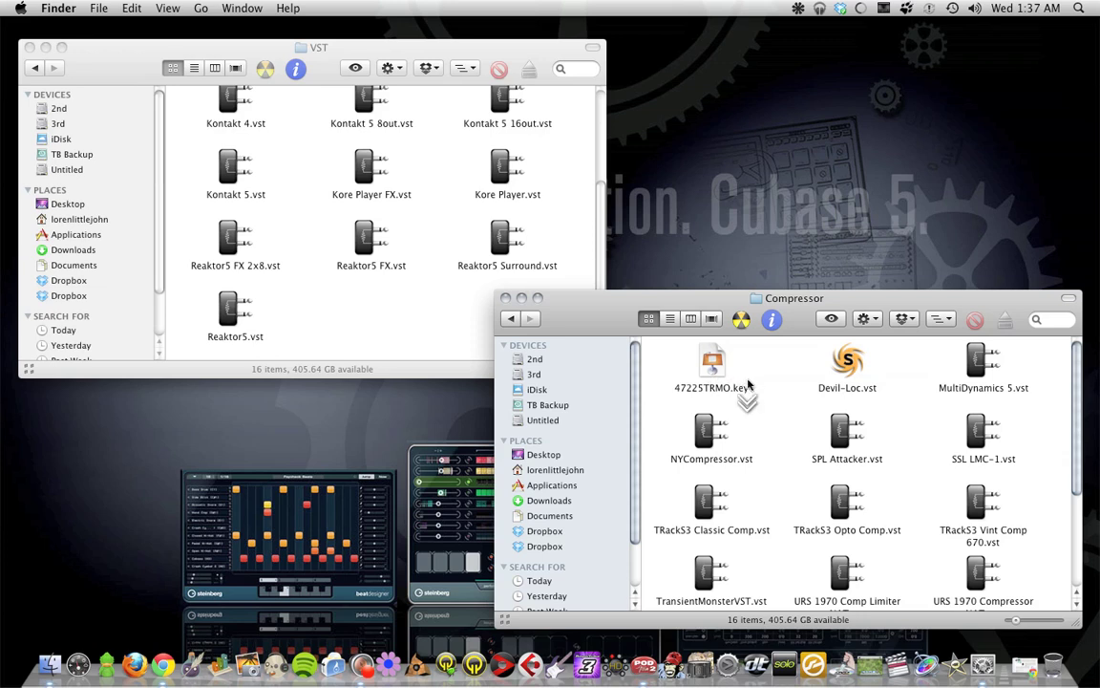
scroll(678, 382, "down", 5)
scroll(749, 386, "up", 5)
Close the Compressor and VST Finder windows and launch Cubase 5 from the Dock
left_click(507, 299)
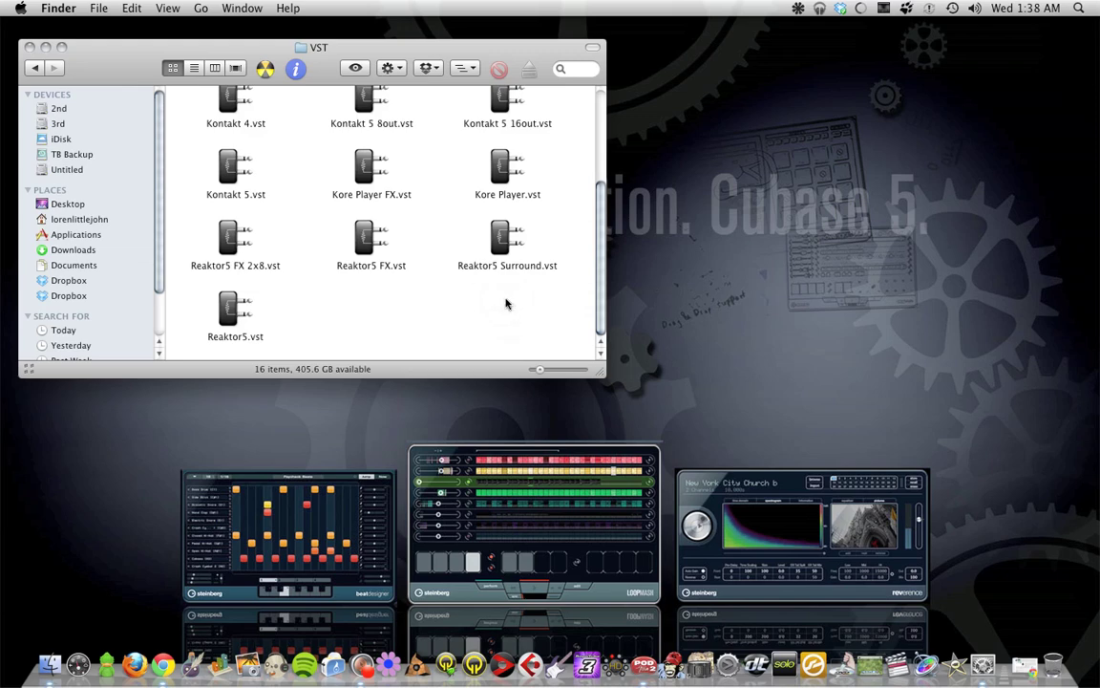
left_click(29, 47)
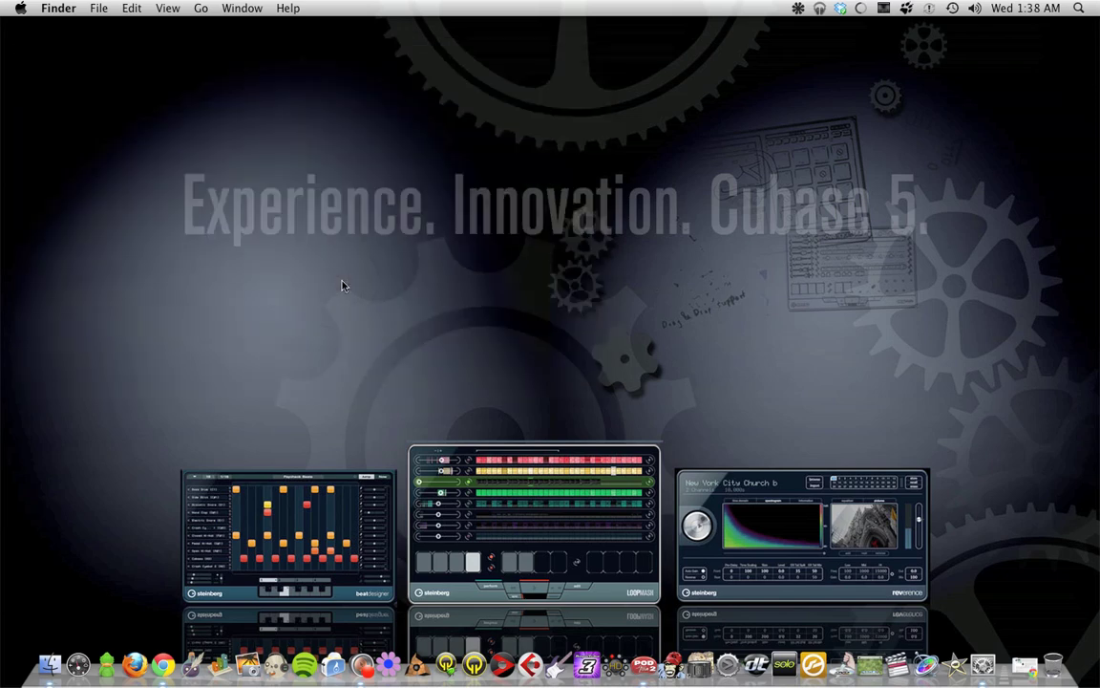
left_click(531, 658)
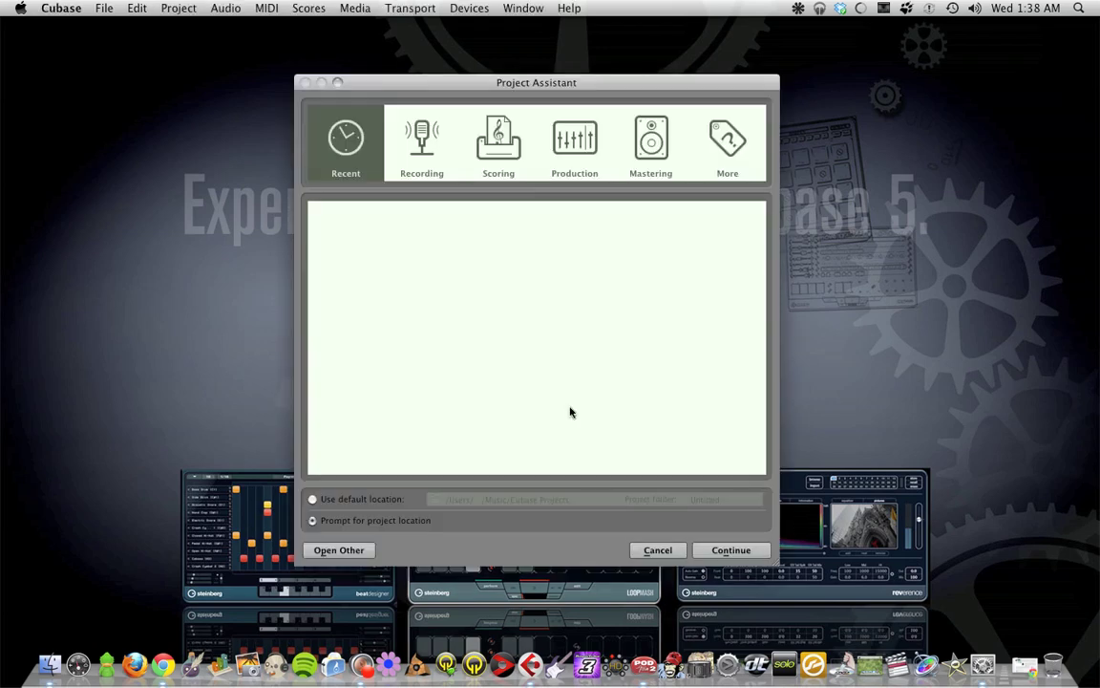
Choose the Empty template, dismiss the Set Project Folder prompt, and bring up File > Recent Projects
left_click(728, 143)
scroll(418, 288, "down", 3)
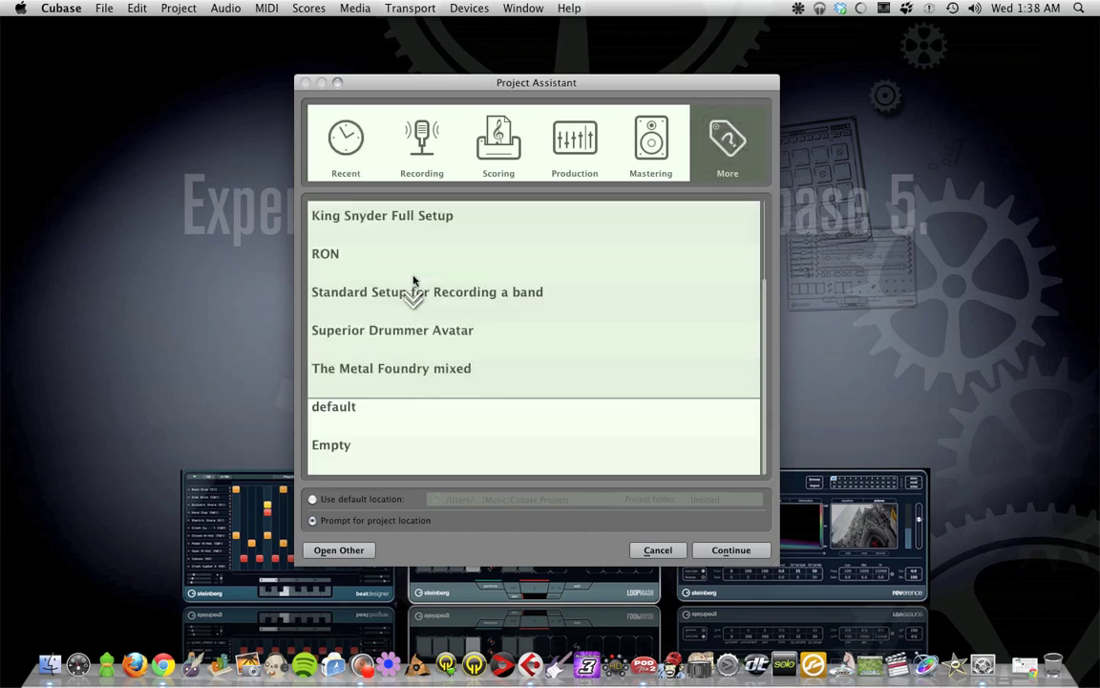
left_click(345, 451)
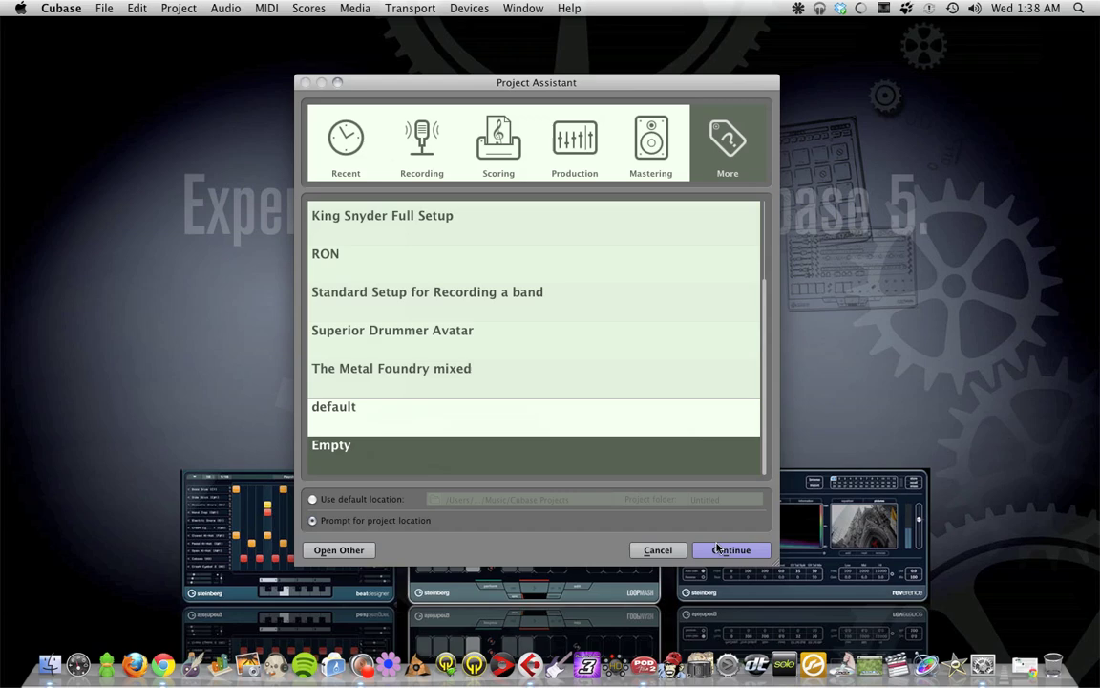
left_click(719, 550)
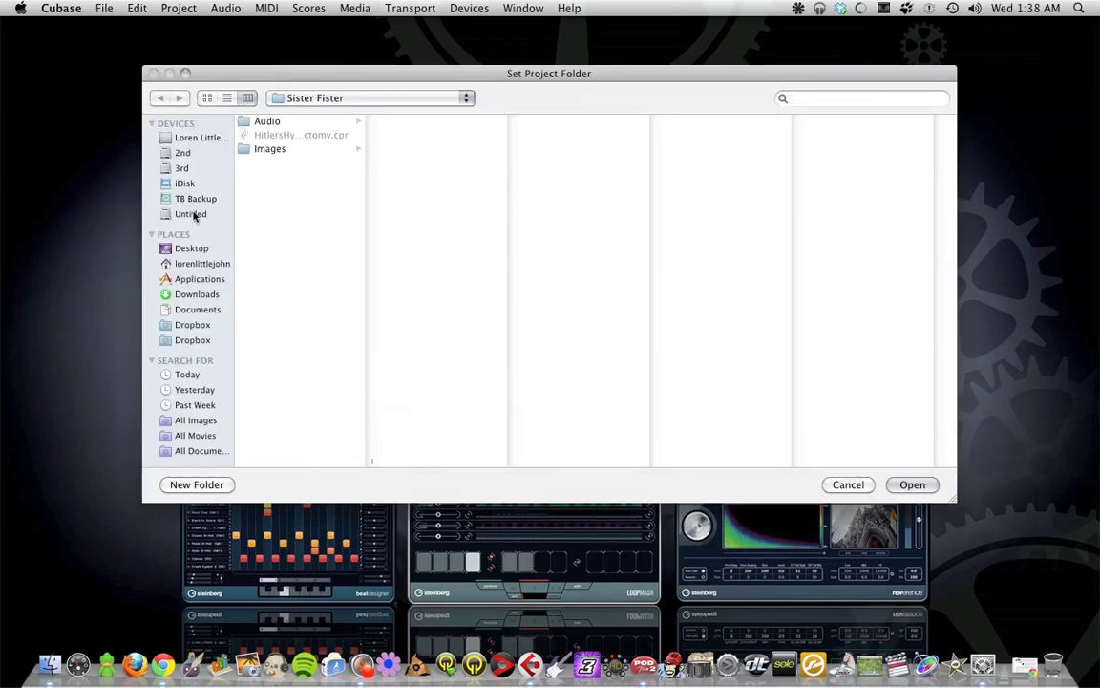
left_click(845, 485)
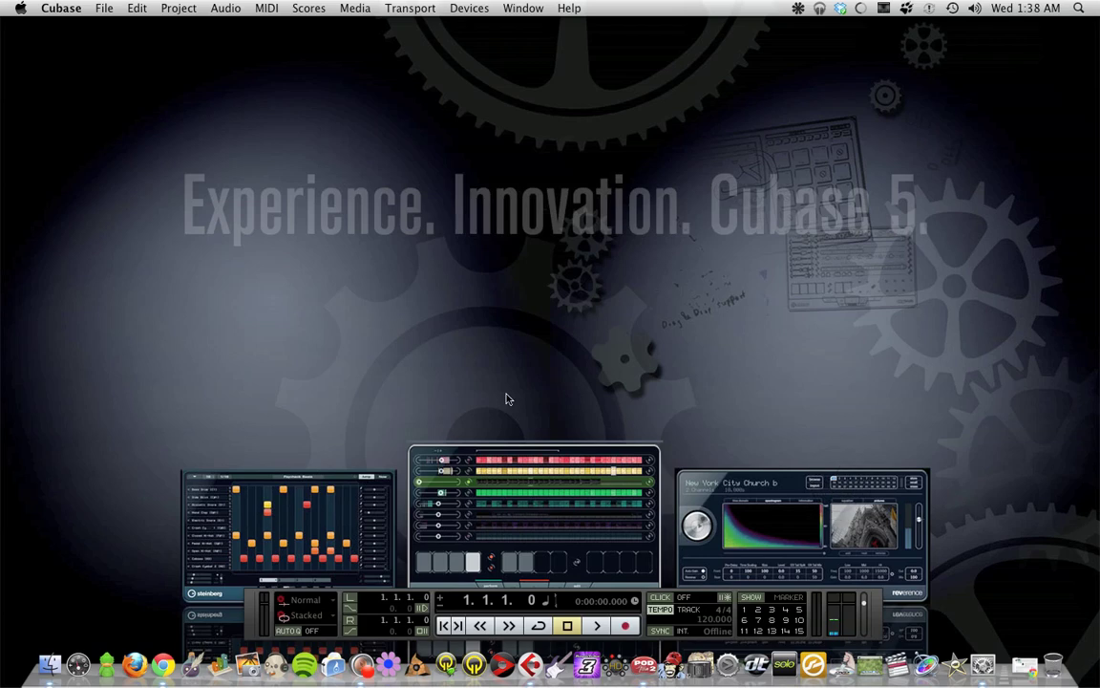
left_click(105, 8)
Open 'Turning the Stones cleaned up.cpr' from Recent Projects and let its mixer finish loading
mouse_move(243, 333)
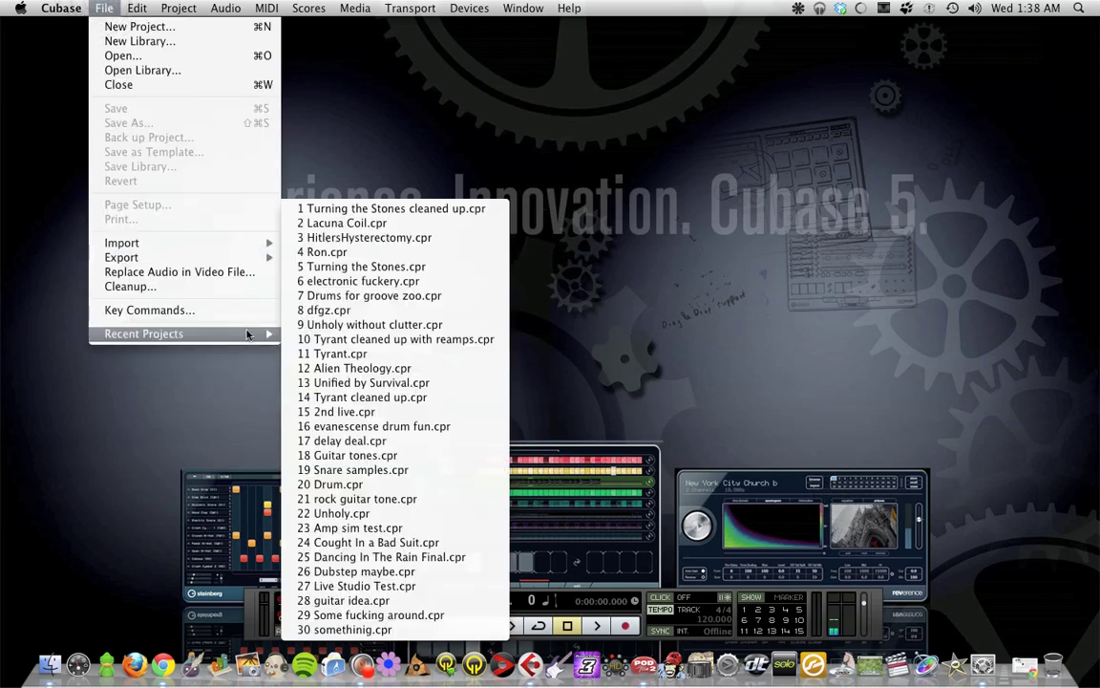
left_click(371, 209)
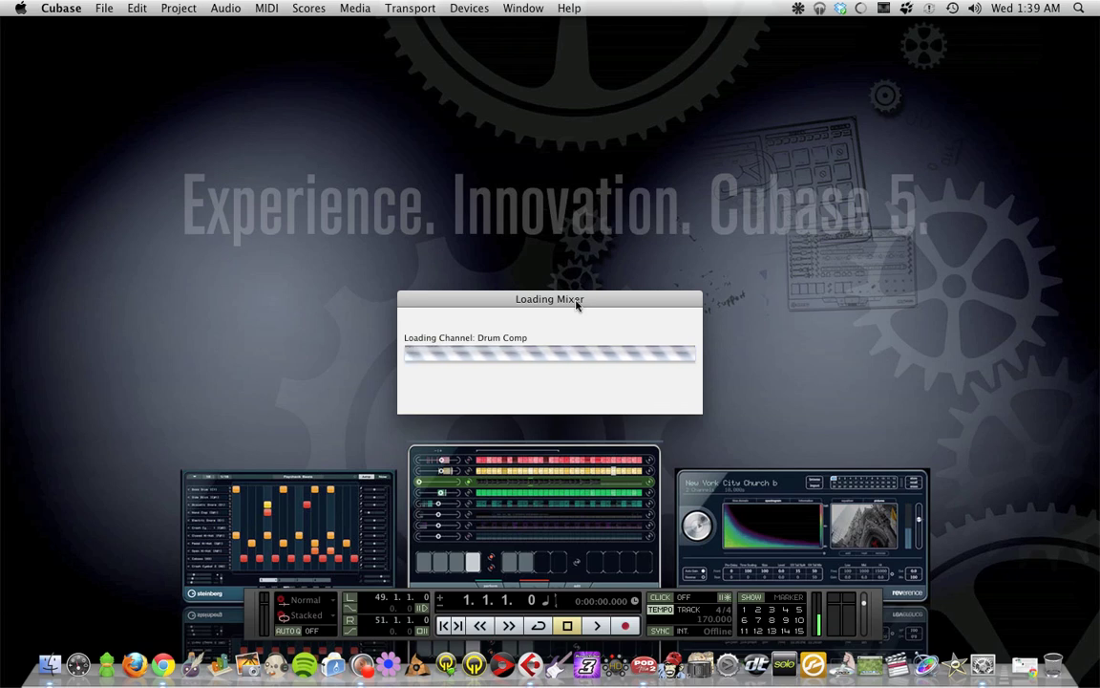
left_click(577, 303)
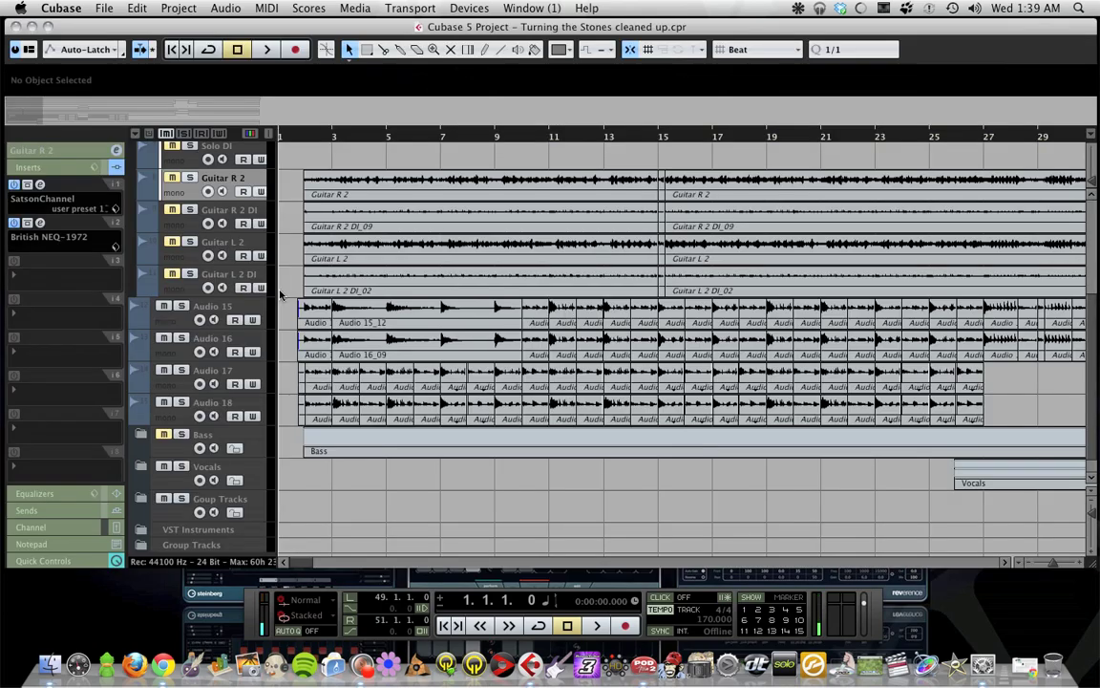
Select Audio 15 and open an empty insert slot's effect list, showing the ~Plugins submenu
left_click(178, 324)
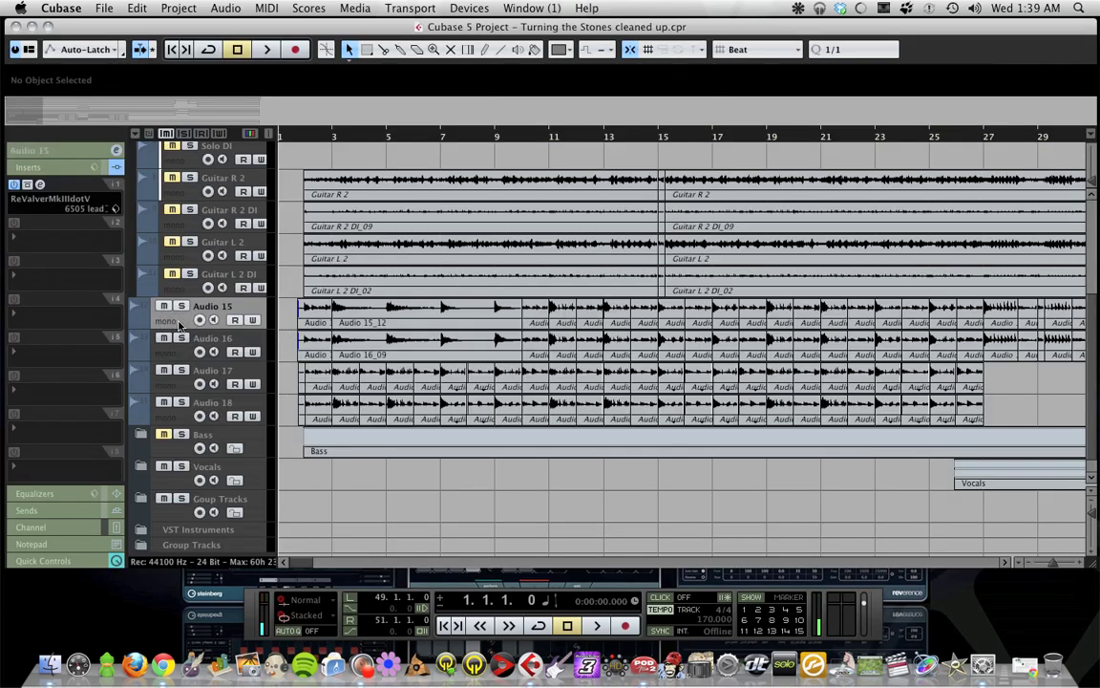
left_click(61, 244)
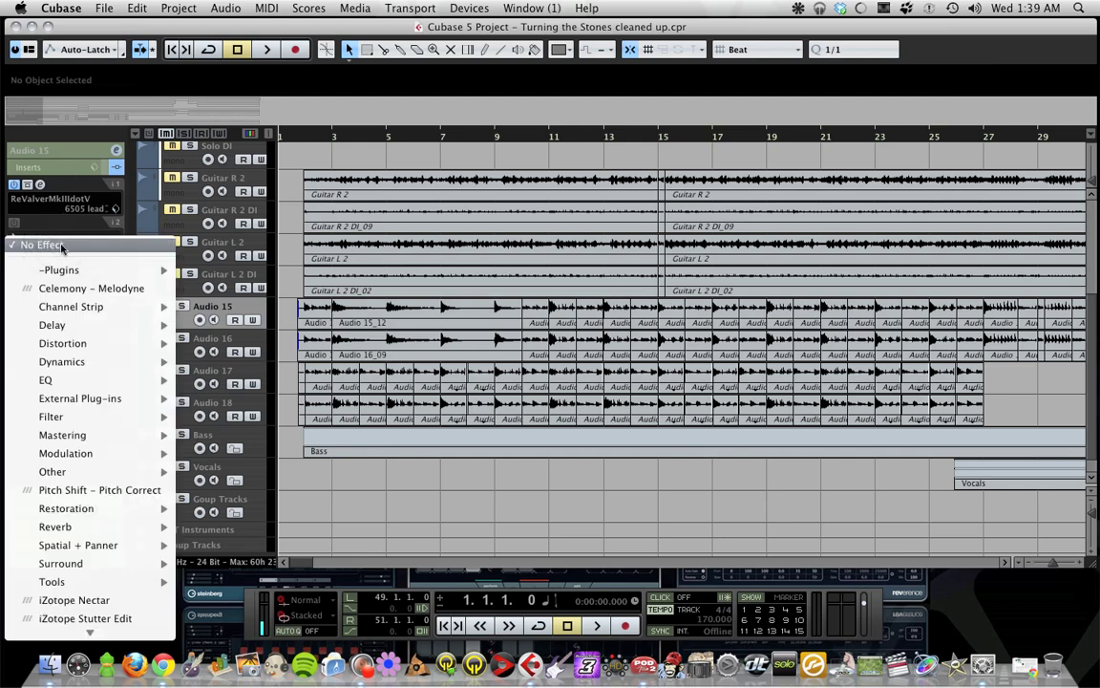
scroll(62, 525, "down", 3)
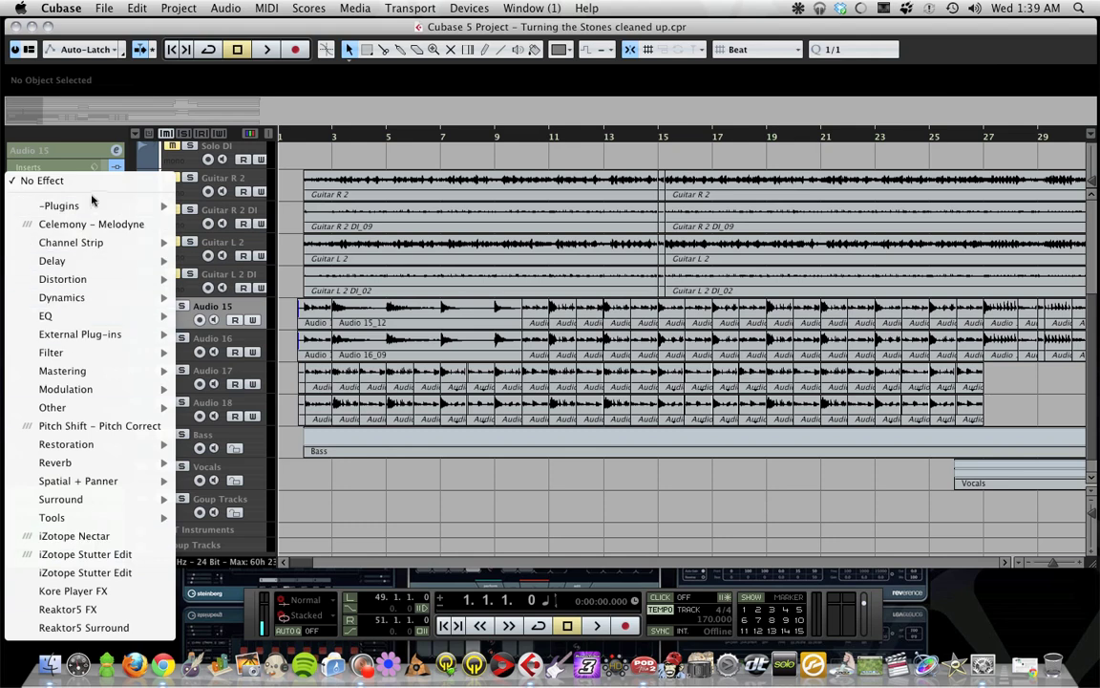
mouse_move(92, 203)
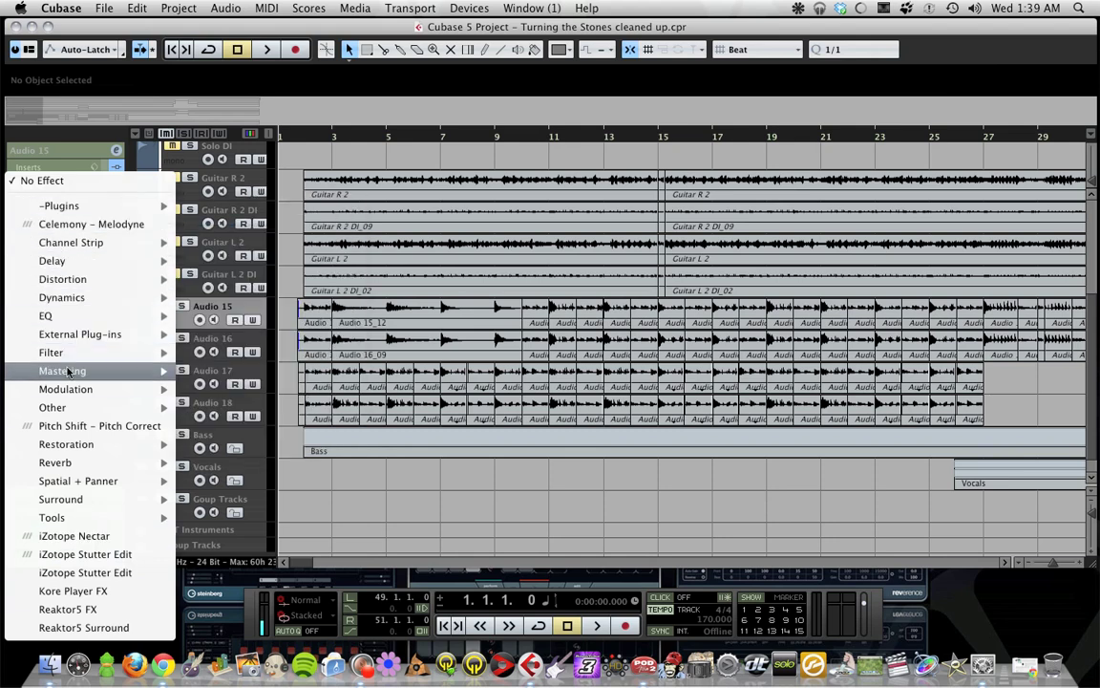
mouse_move(68, 451)
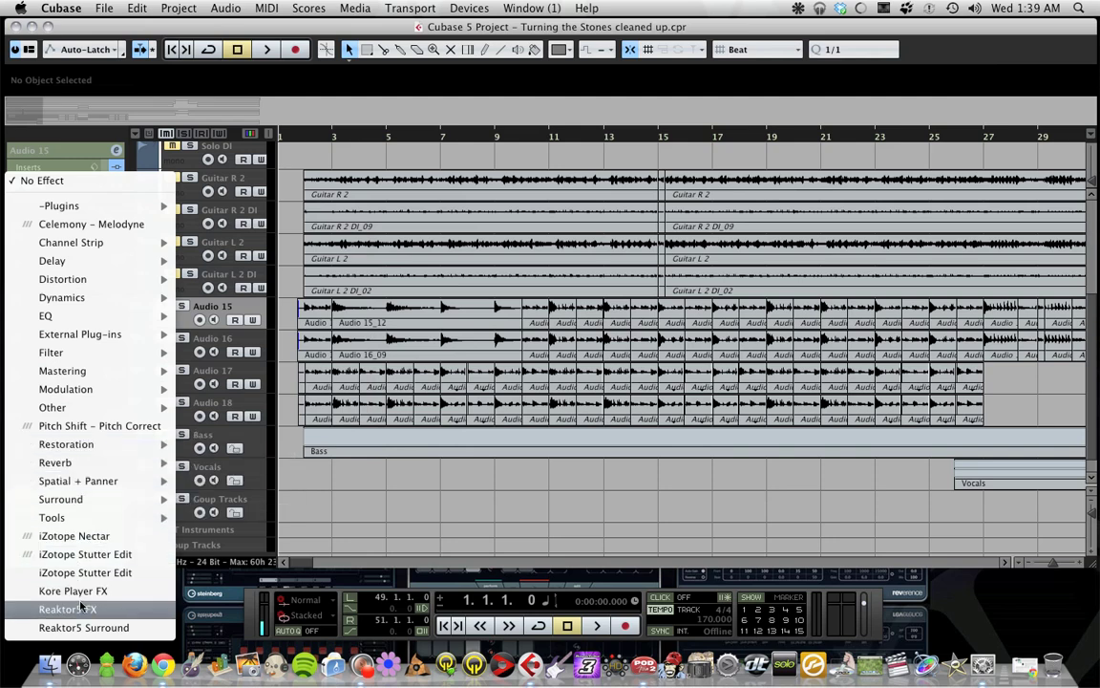
Browse the ~Plugins categories such as Amp sims, Eqs and Wierd, then close the menu unchanged
mouse_move(43, 210)
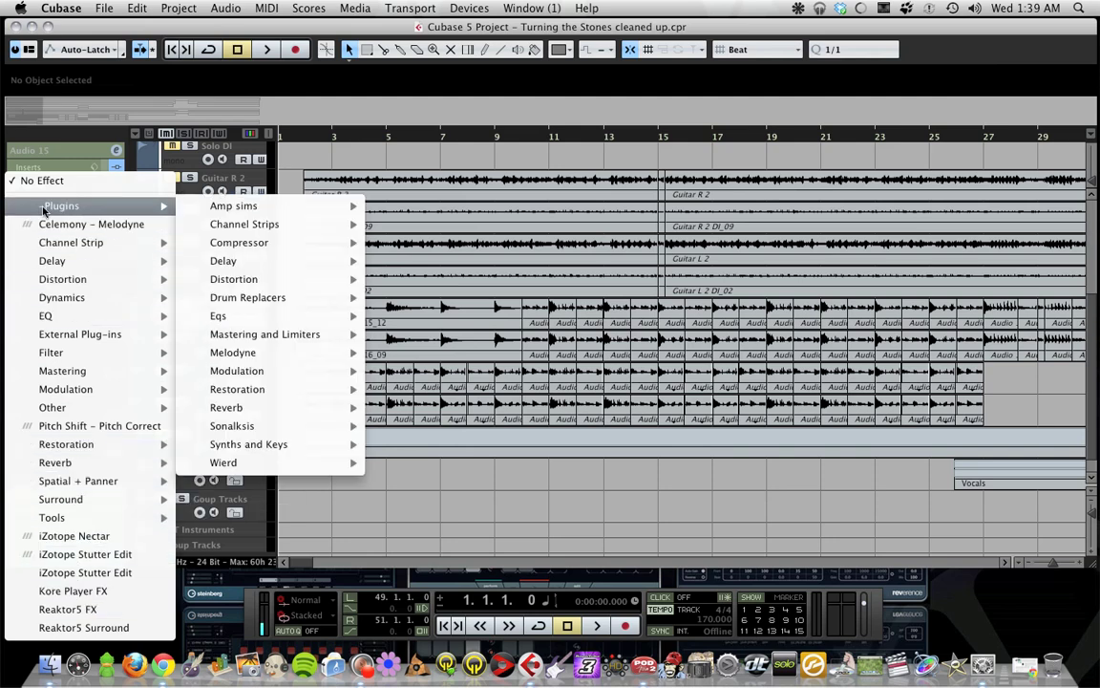
mouse_move(66, 378)
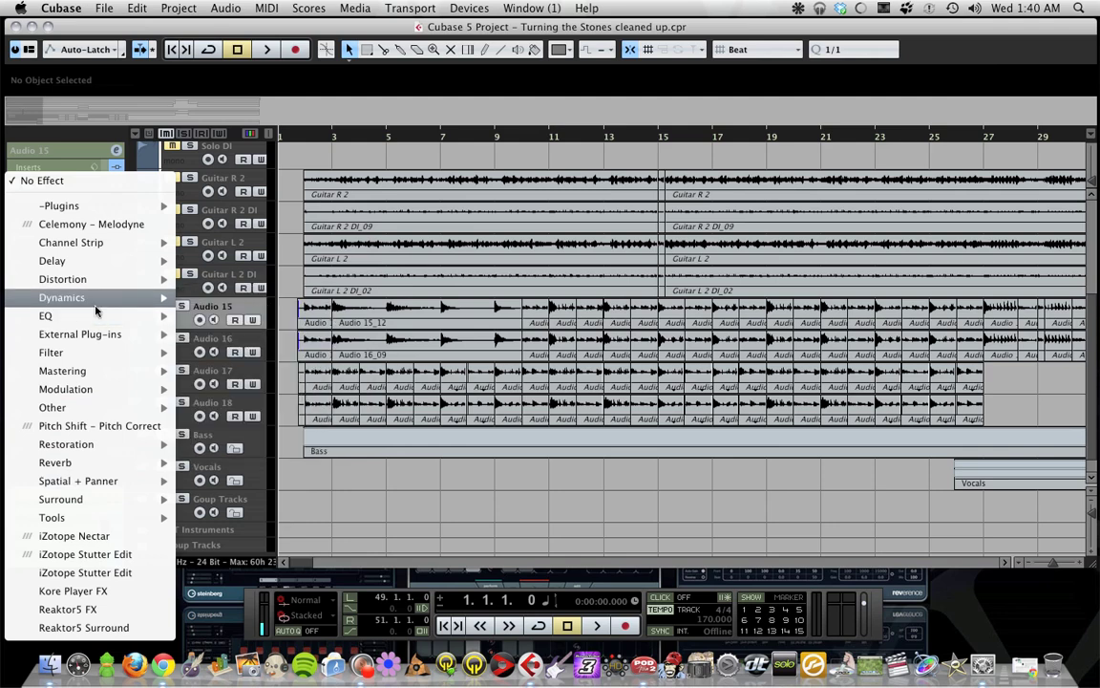
mouse_move(96, 281)
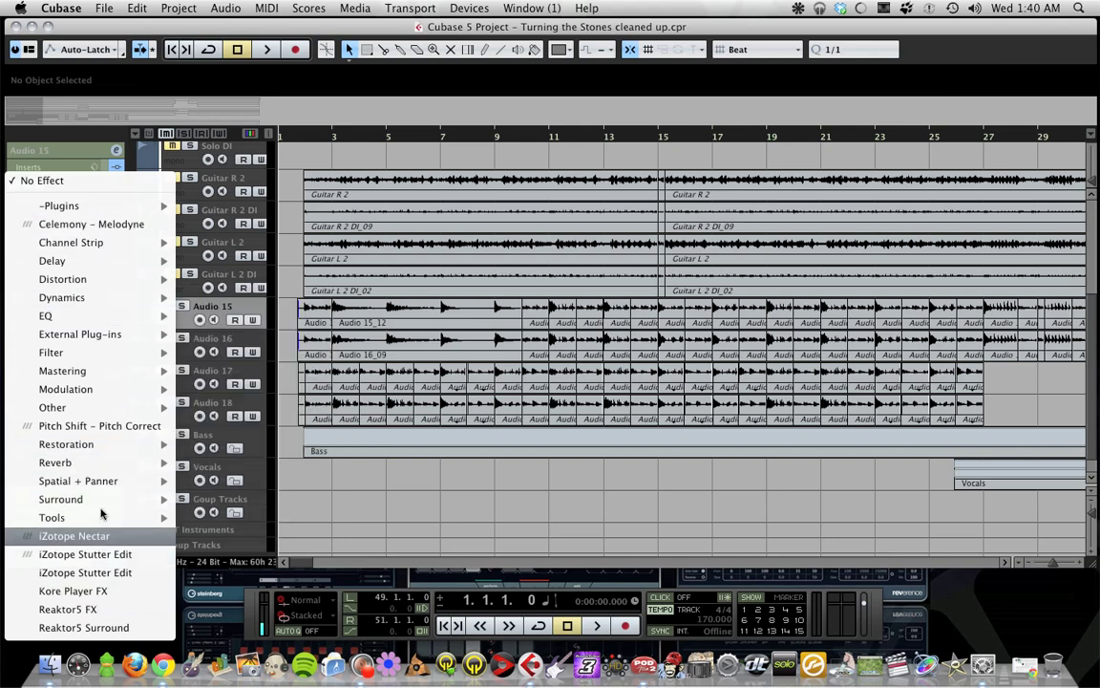
mouse_move(109, 215)
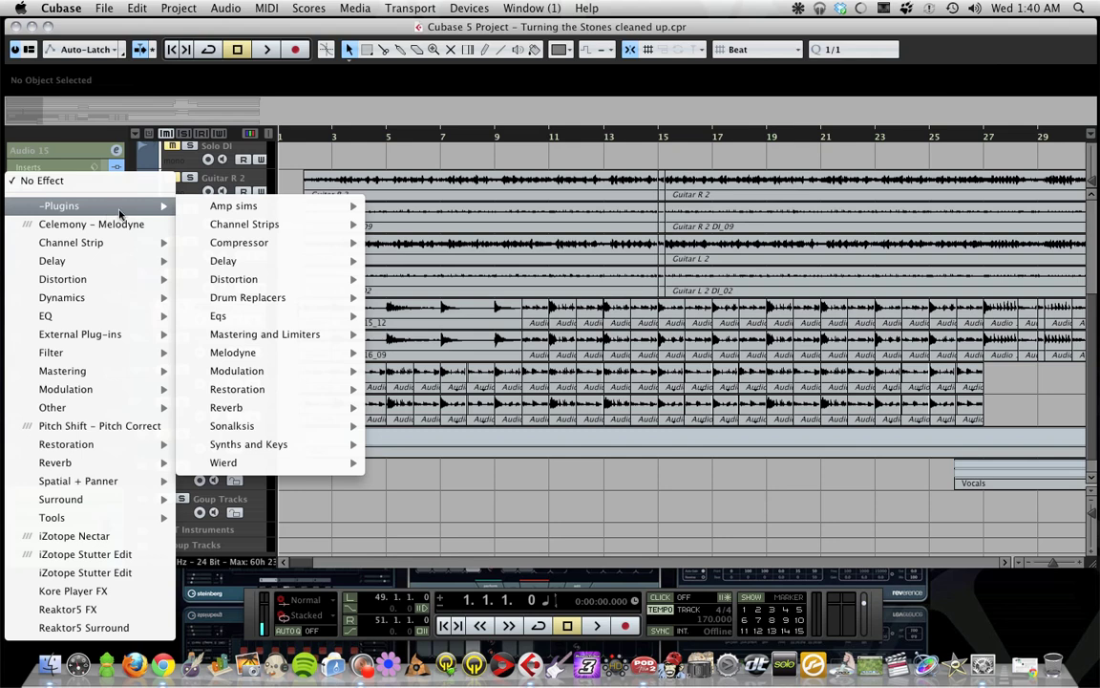
mouse_move(222, 207)
mouse_move(232, 231)
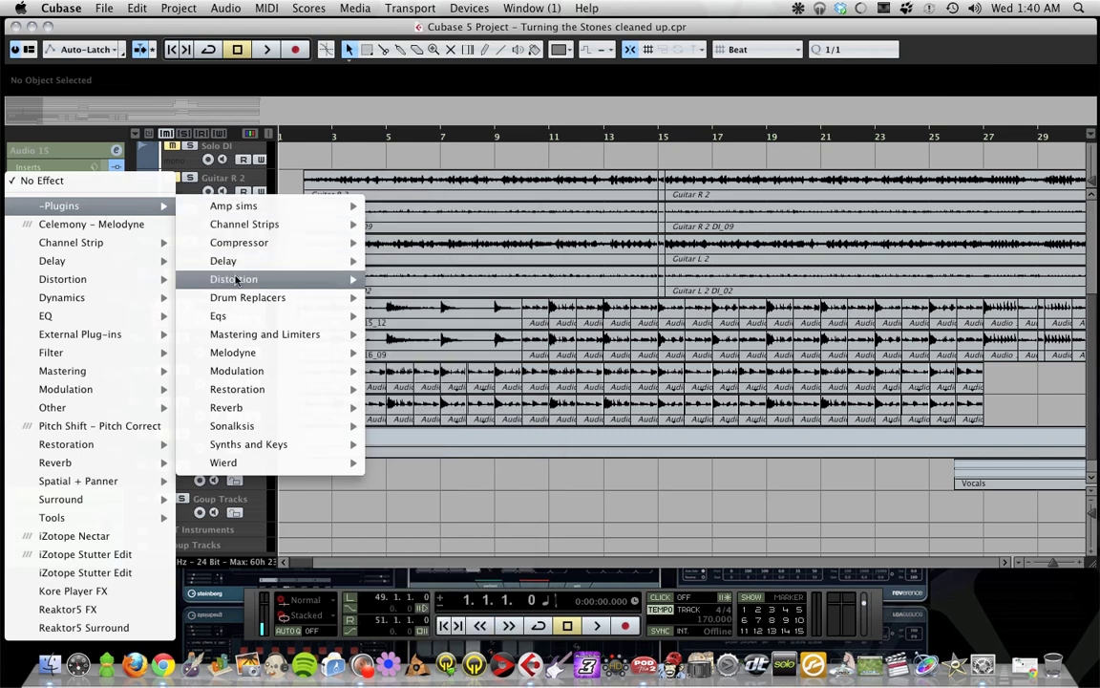
mouse_move(237, 281)
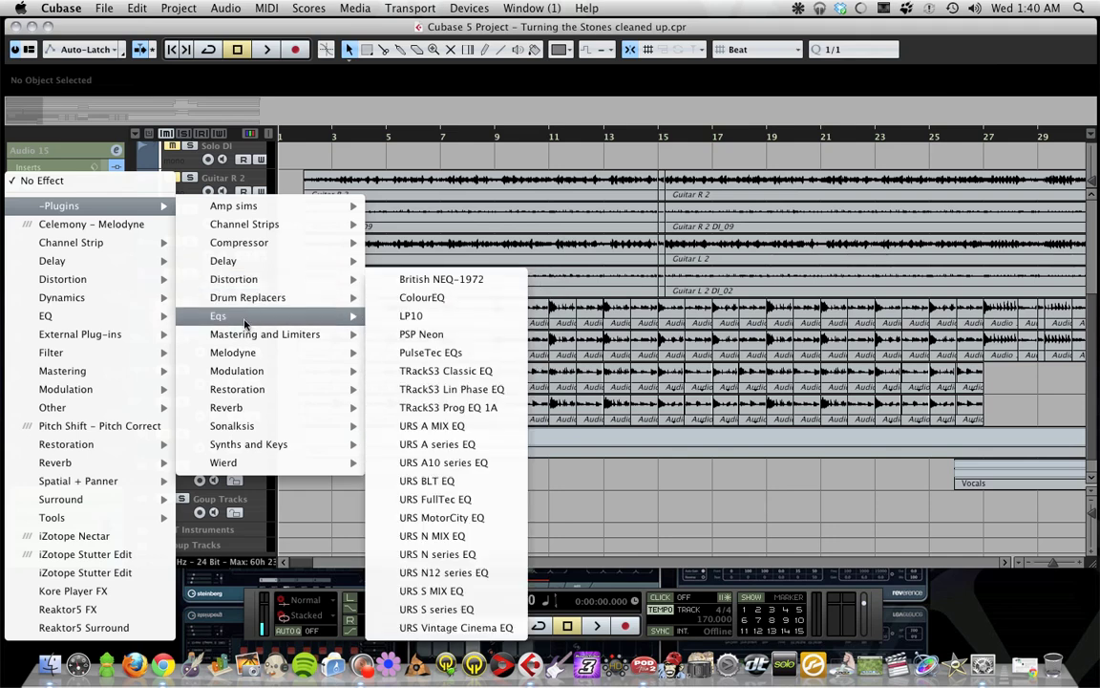
mouse_move(245, 342)
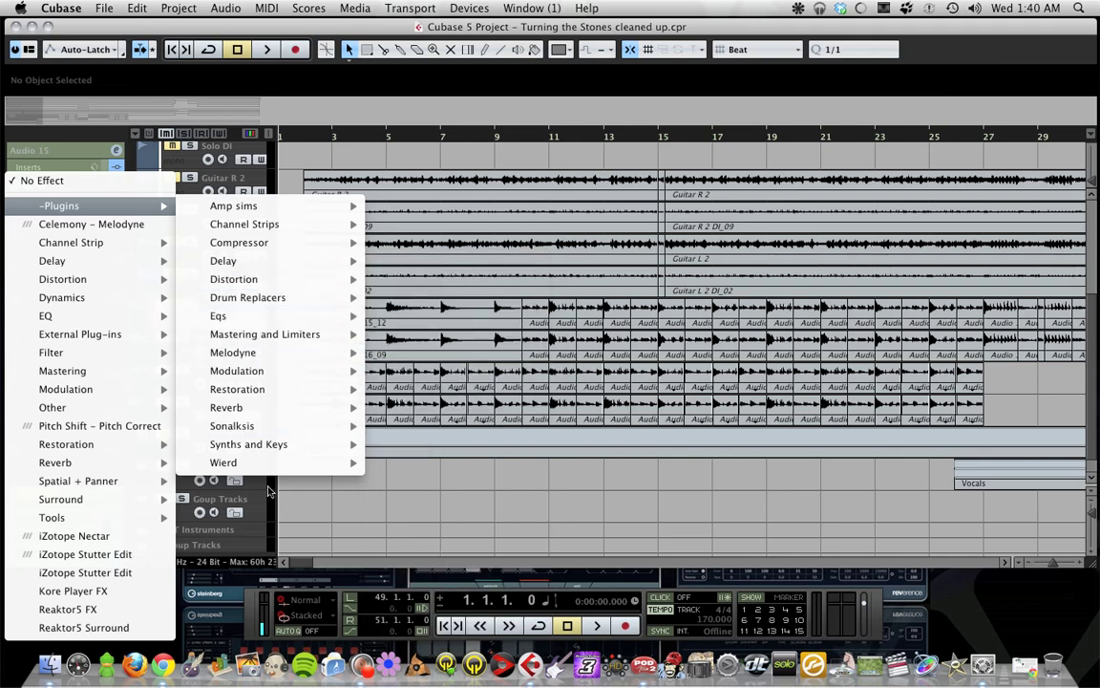
mouse_move(269, 468)
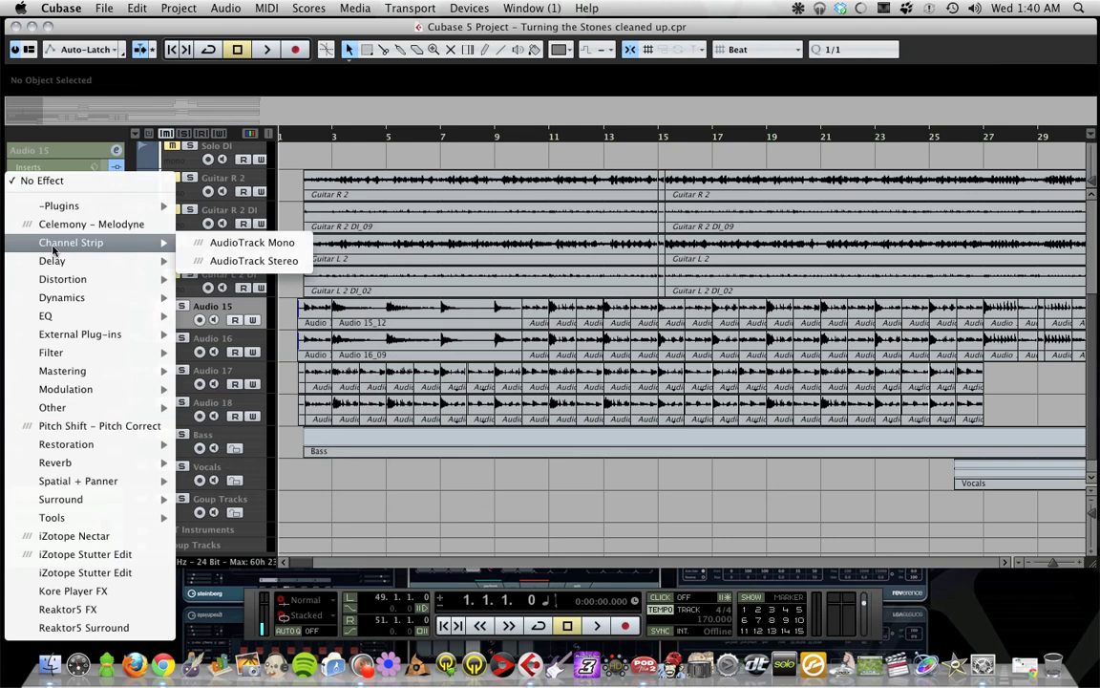
left_click(334, 31)
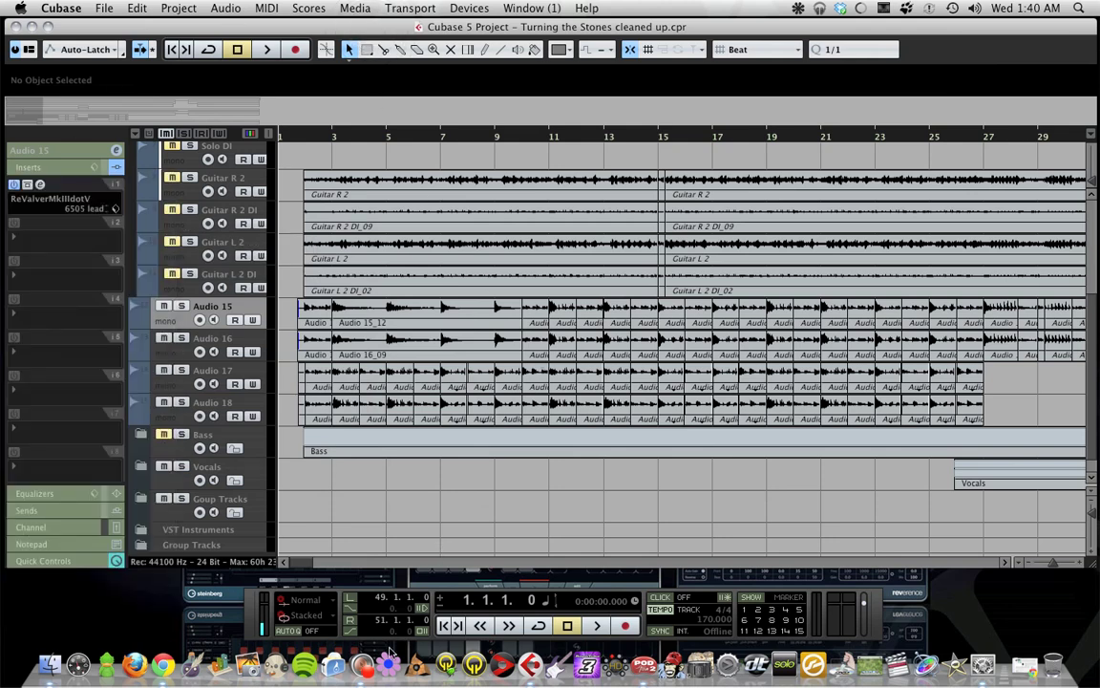
right_click(364, 666)
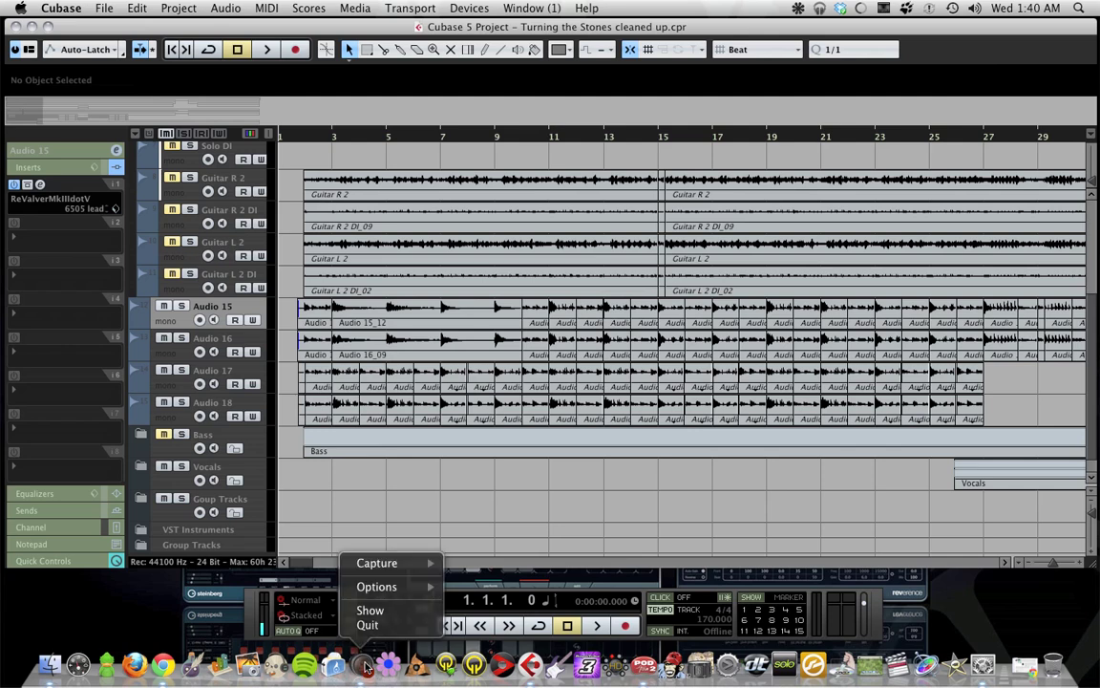
mouse_move(400, 570)
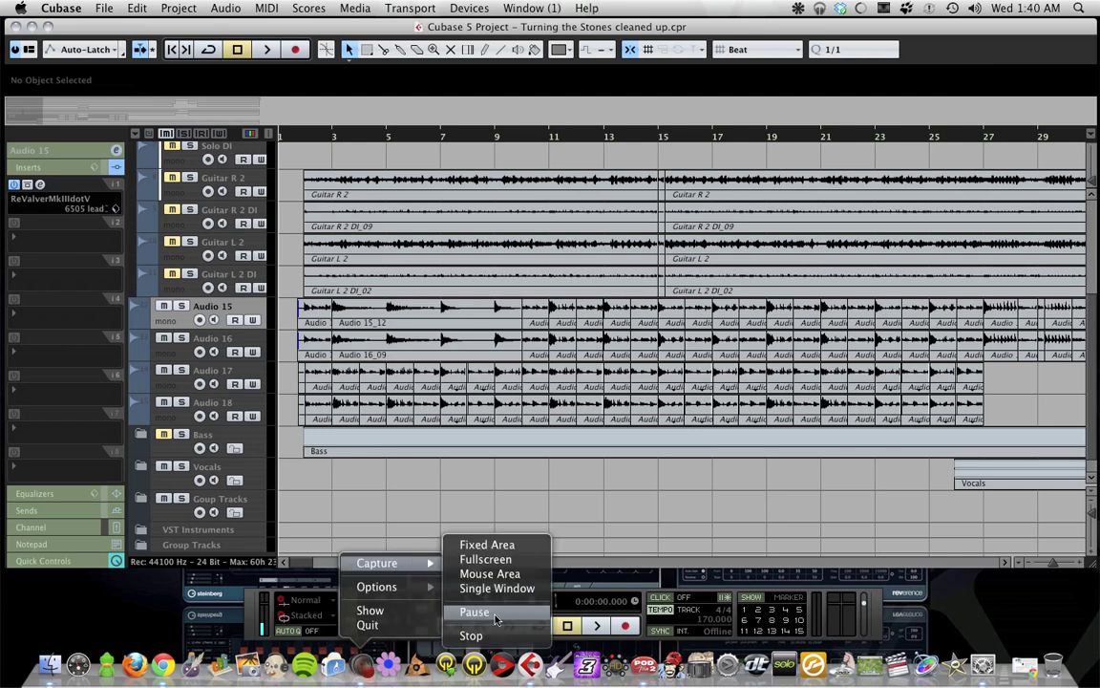